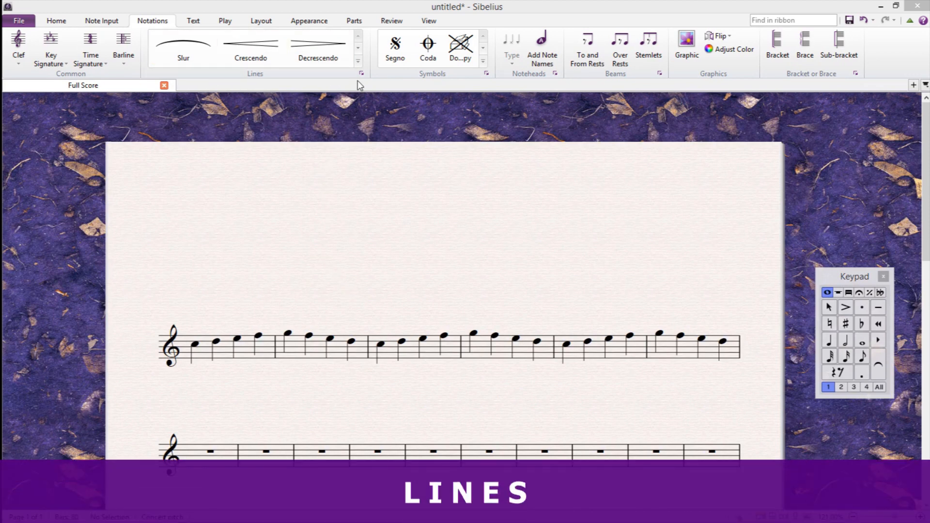
# Step: Browse the full gallery of line types, from slurs and hairpins down to brackets and arrows, and close it
pyautogui.click(358, 61)
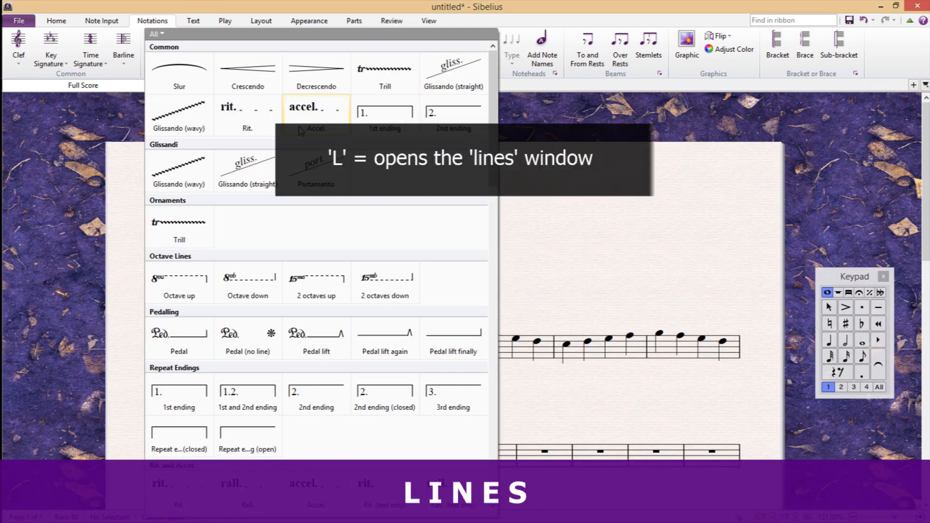
pyautogui.scroll(-15, 280, 423)
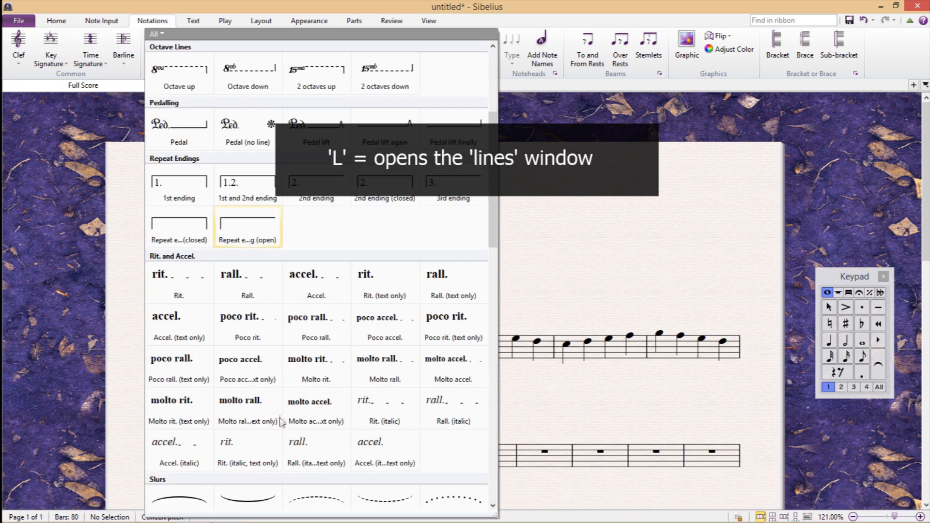
pyautogui.scroll(-3, 280, 411)
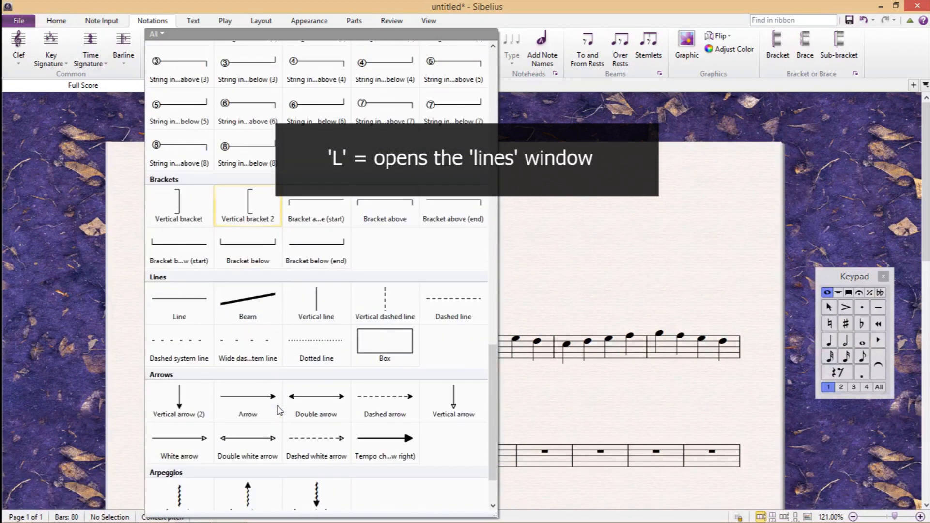
pyautogui.scroll(8, 291, 407)
pyautogui.scroll(9, 293, 404)
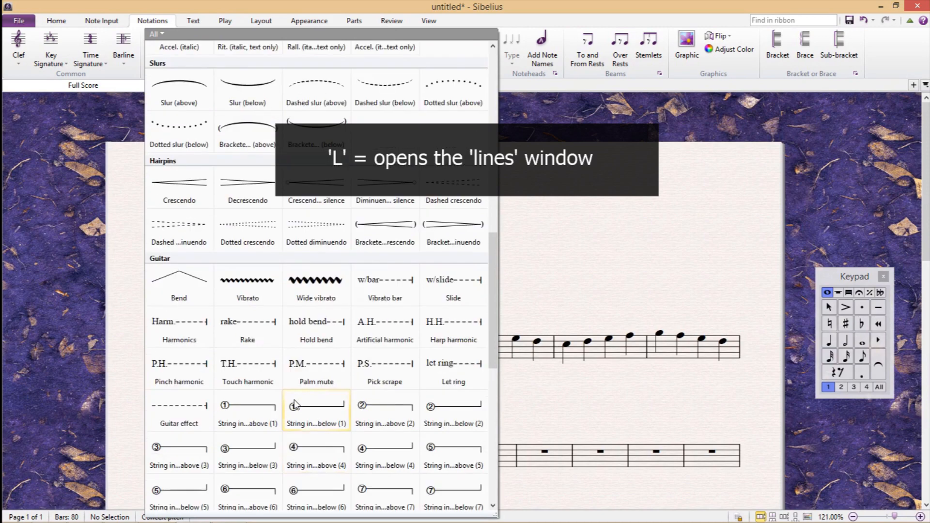
pyautogui.scroll(5, 410, 400)
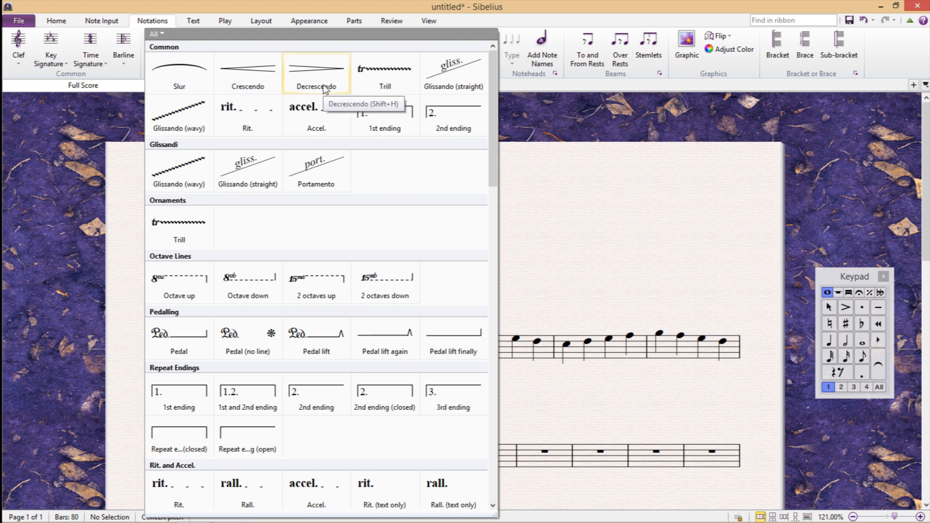
pyautogui.click(550, 272)
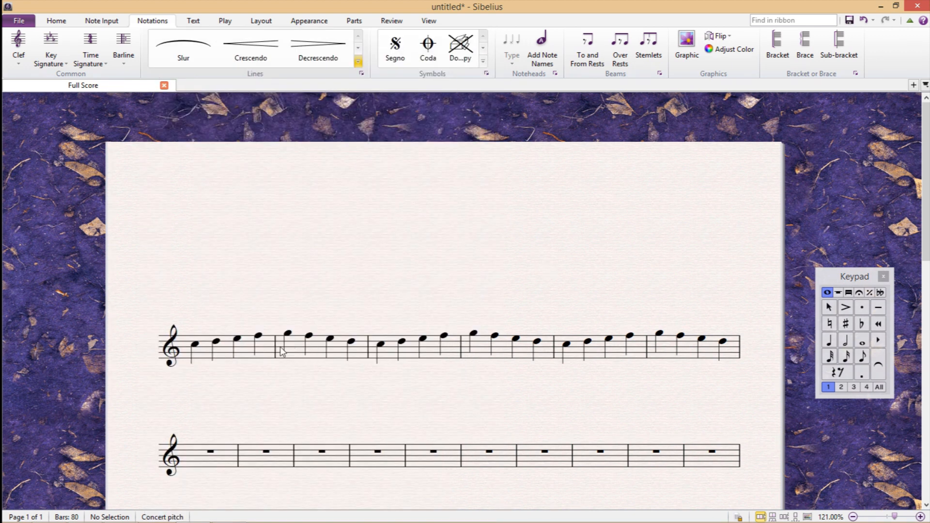
# Step: Add a slur over all the notes of bar 1 and another over all the notes of bar 2
pyautogui.click(253, 357)
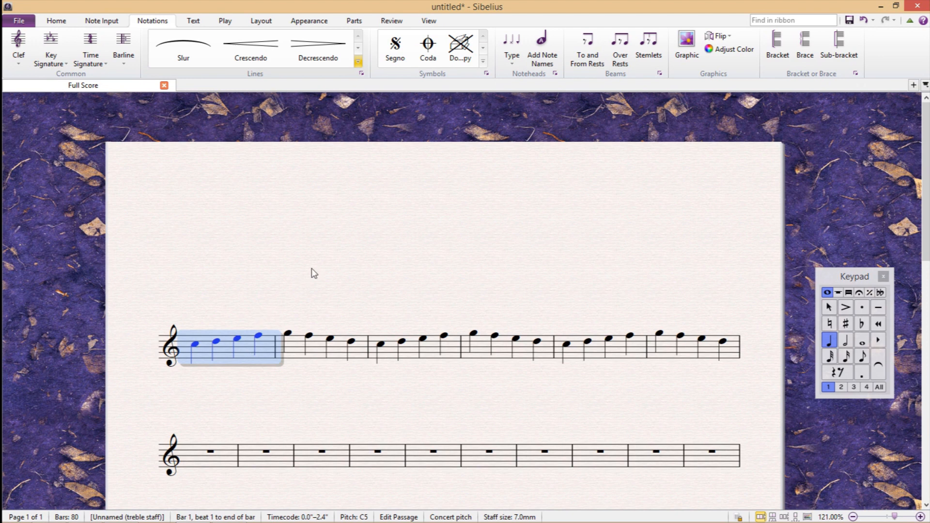
pyautogui.press('s')
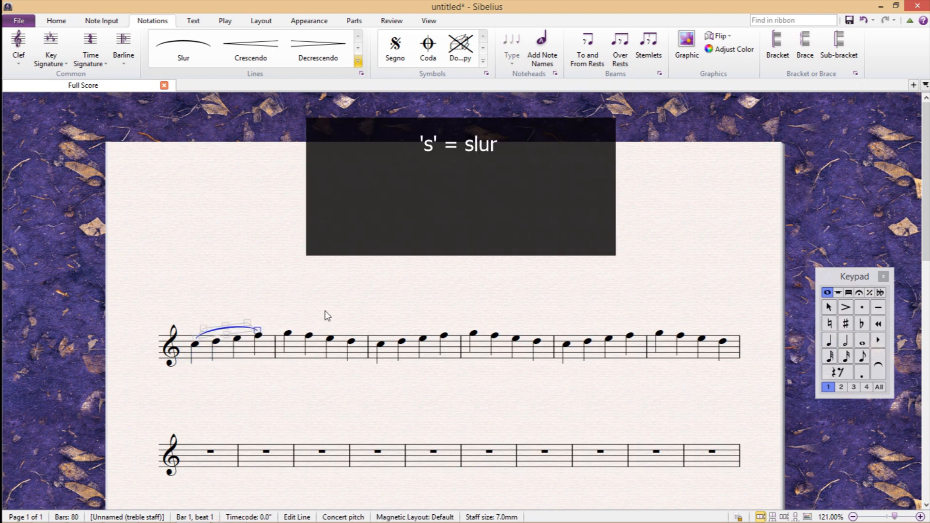
pyautogui.click(317, 341)
pyautogui.press('s')
# Step: Add a crescendo hairpin beneath bar 1 and a diminuendo hairpin beneath bar 2
pyautogui.click(228, 357)
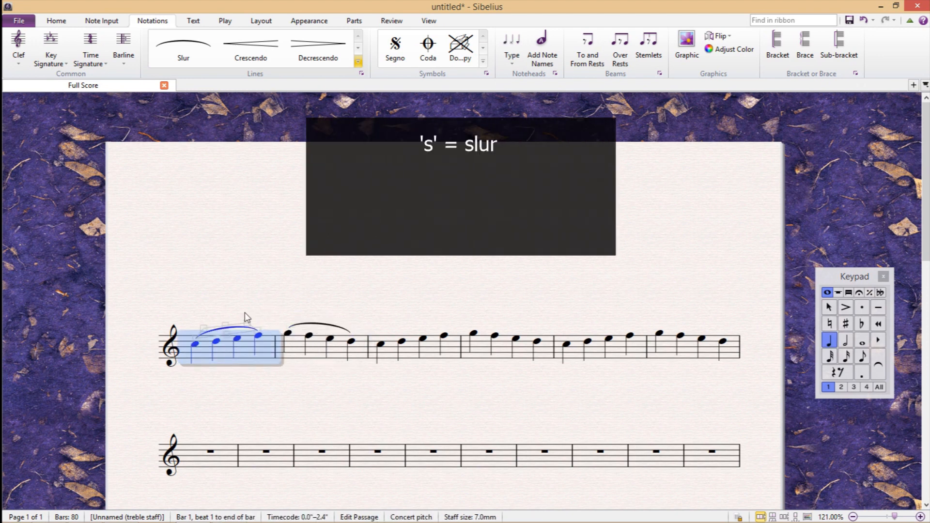
pyautogui.press('h')
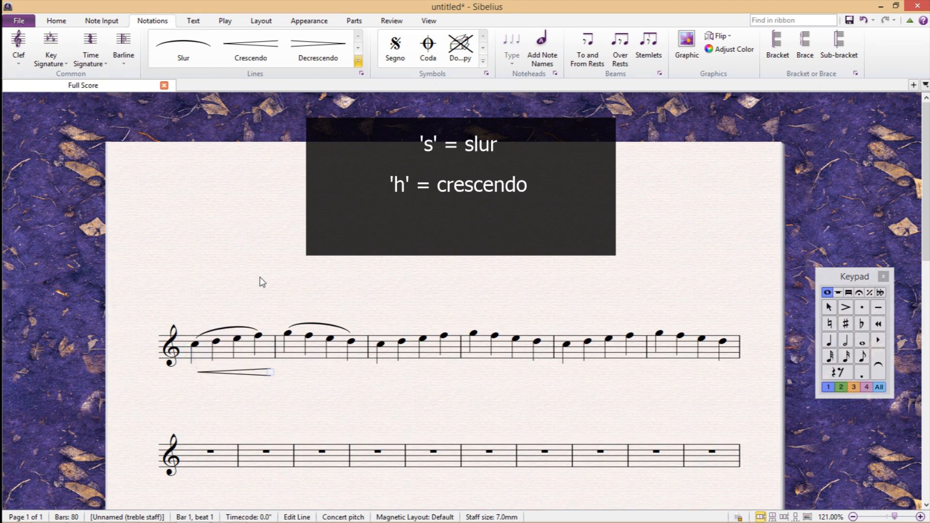
pyautogui.click(299, 345)
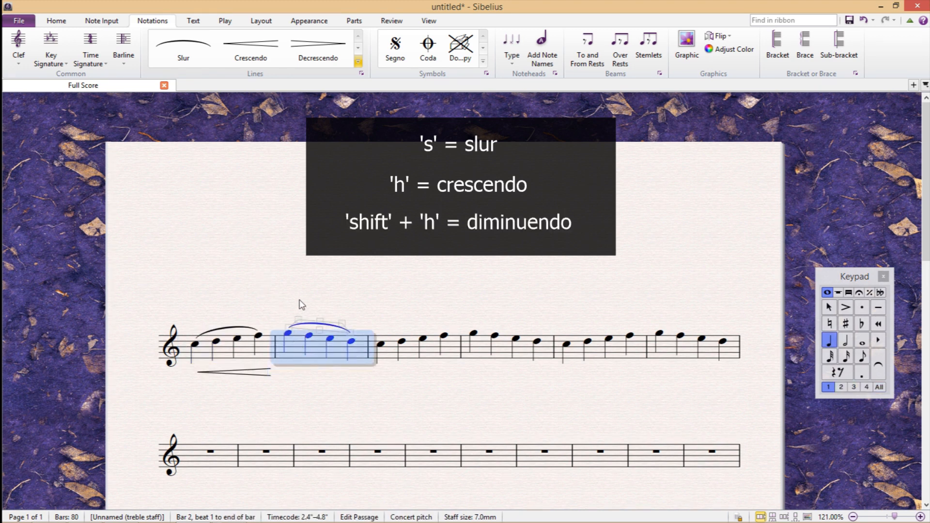
pyautogui.hotkey('shift', 'h')
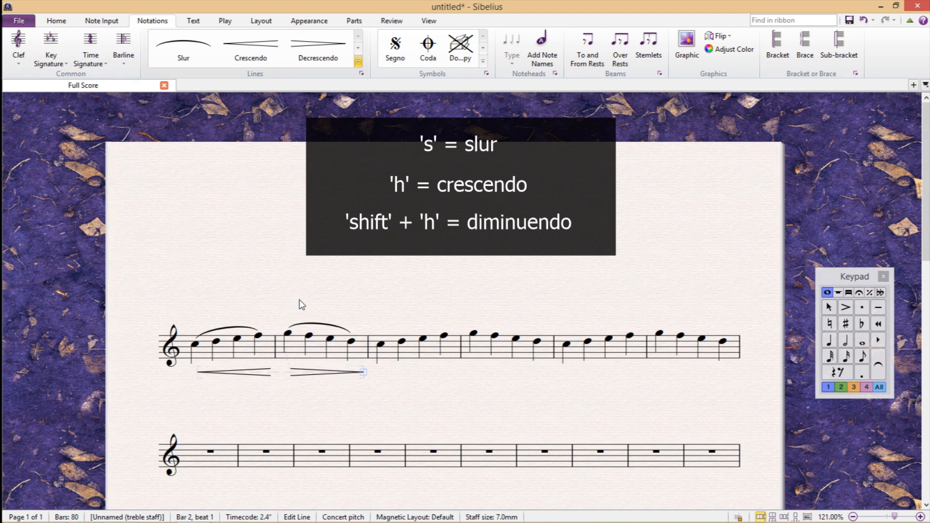
pyautogui.press('Escape')
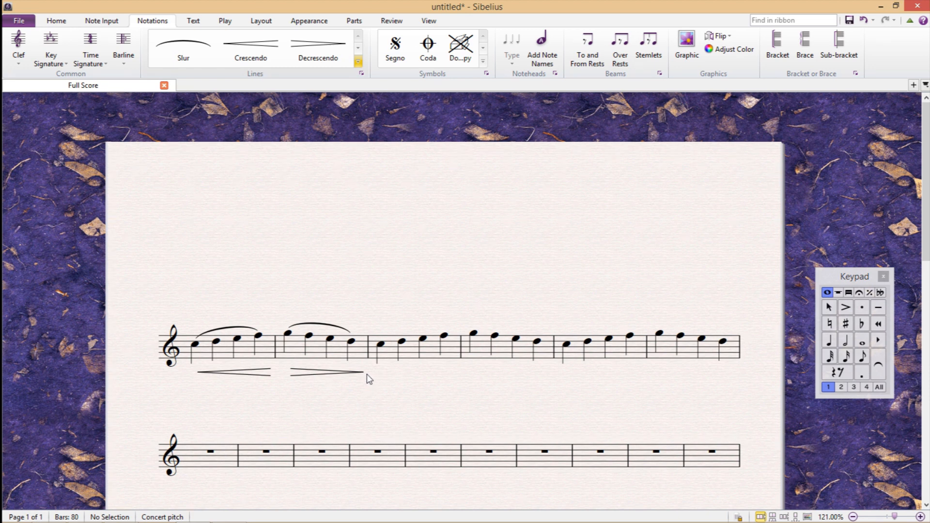
# Step: Extend the end of the diminuendo hairpin under bar 2 to the start of bar 5
pyautogui.click(364, 372)
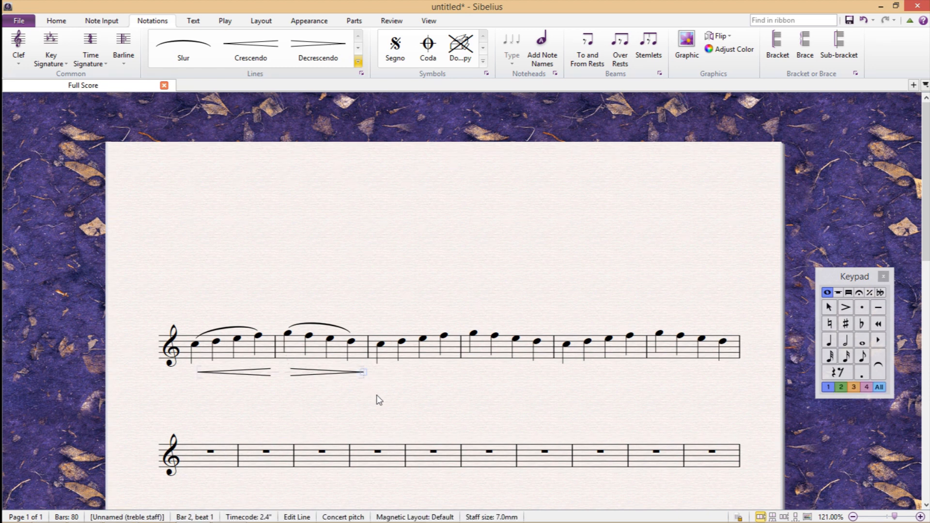
pyautogui.press('space')
pyautogui.press('space')
pyautogui.press('space')
pyautogui.press('space')
pyautogui.press('space')
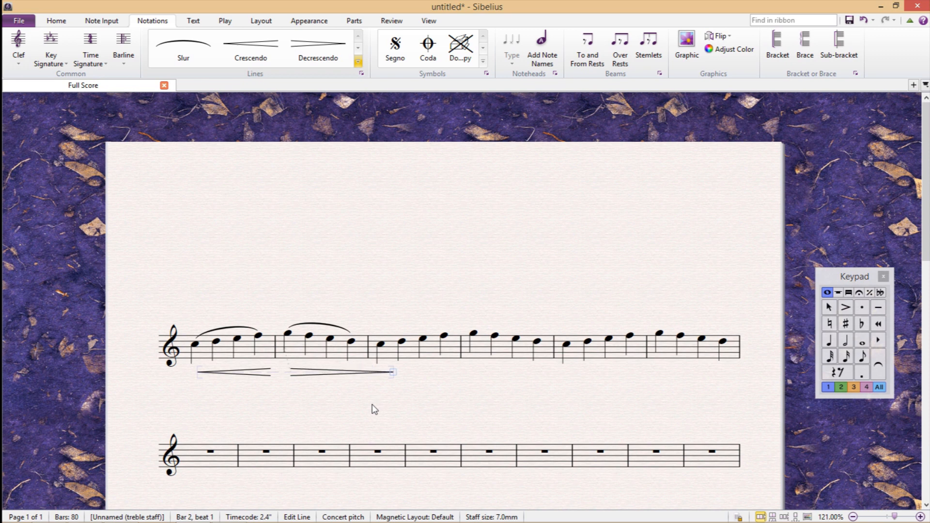
pyautogui.press('space')
pyautogui.press('space')
pyautogui.press('space')
pyautogui.press('space')
pyautogui.press('space')
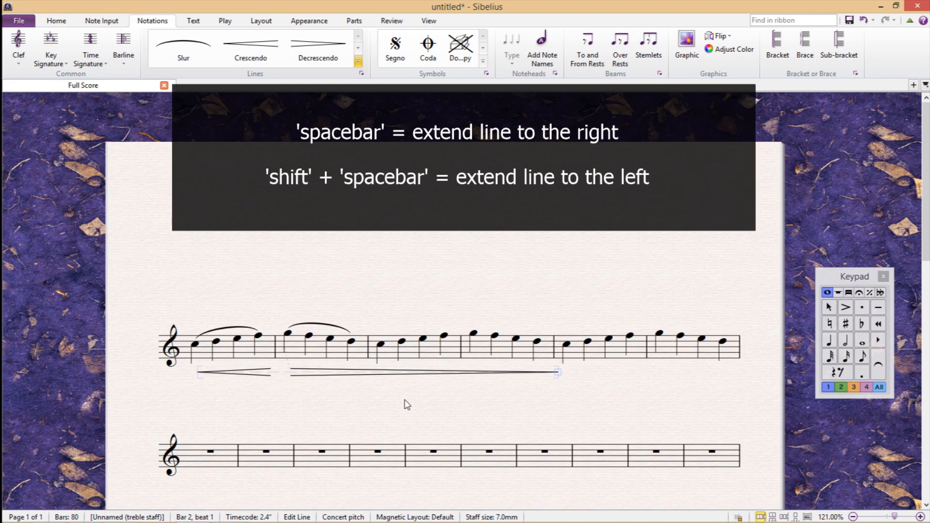
# Step: Extend the end of the bar 2 slur to the third note of bar 4
pyautogui.click(351, 339)
pyautogui.press('space')
pyautogui.press('space')
pyautogui.press('space')
pyautogui.press('space')
pyautogui.press('space')
pyautogui.press('space')
pyautogui.press('space')
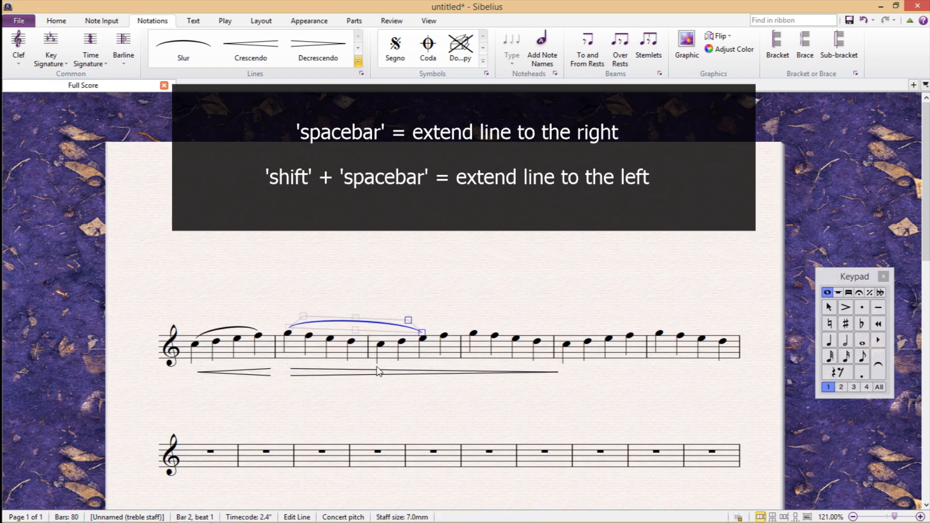
# Step: Shorten the extended diminuendo hairpin so that it ends within bar 3
pyautogui.click(559, 373)
pyautogui.hotkey('shift', 'space')
pyautogui.hotkey('shift', 'space')
pyautogui.hotkey('shift', 'space')
# Step: Shorten the extended slur back to the last note of bar 2
pyautogui.hotkey('shift', 'space')
pyautogui.hotkey('shift', 'space')
pyautogui.hotkey('shift', 'space')
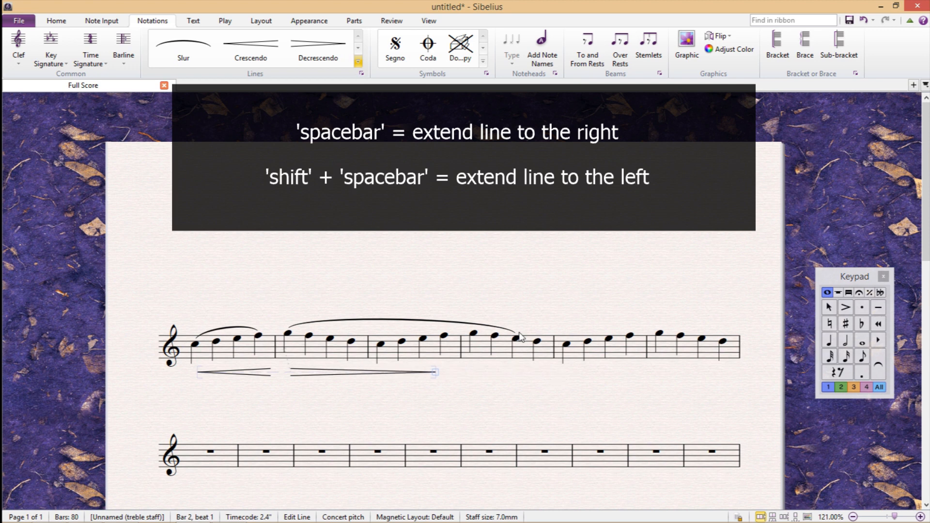
pyautogui.click(519, 336)
pyautogui.hotkey('shift', 'space')
pyautogui.hotkey('shift', 'space')
pyautogui.hotkey('shift', 'space')
pyautogui.hotkey('shift', 'space')
pyautogui.hotkey('shift', 'space')
pyautogui.hotkey('shift', 'space')
pyautogui.hotkey('shift', 'space')
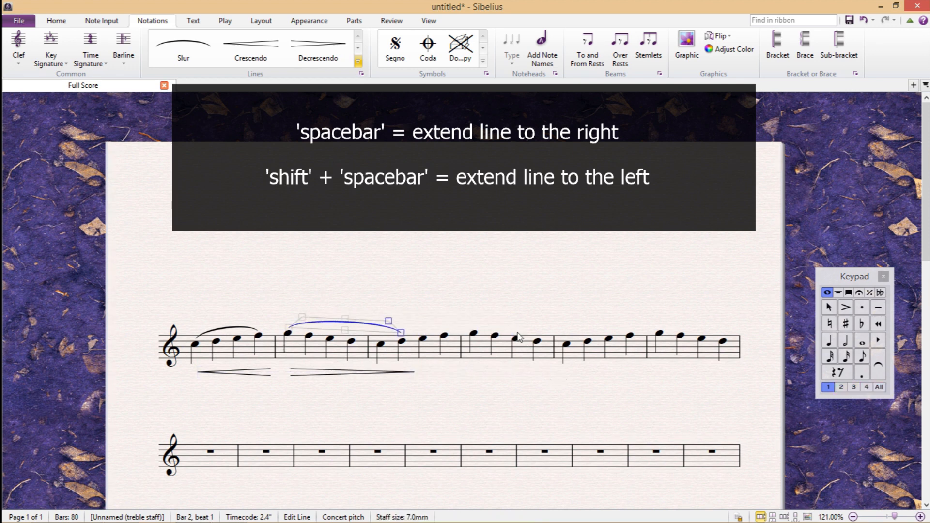
# Step: Shorten the diminuendo hairpin back to the end of bar 2 and deselect it
pyautogui.click(417, 373)
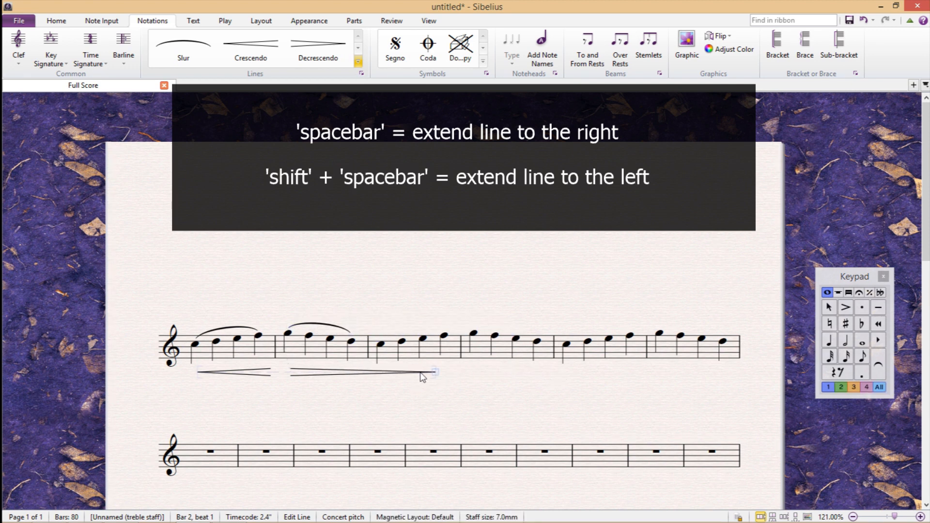
pyautogui.hotkey('shift', 'space')
pyautogui.hotkey('shift', 'space')
pyautogui.hotkey('shift', 'space')
pyautogui.press('Escape')
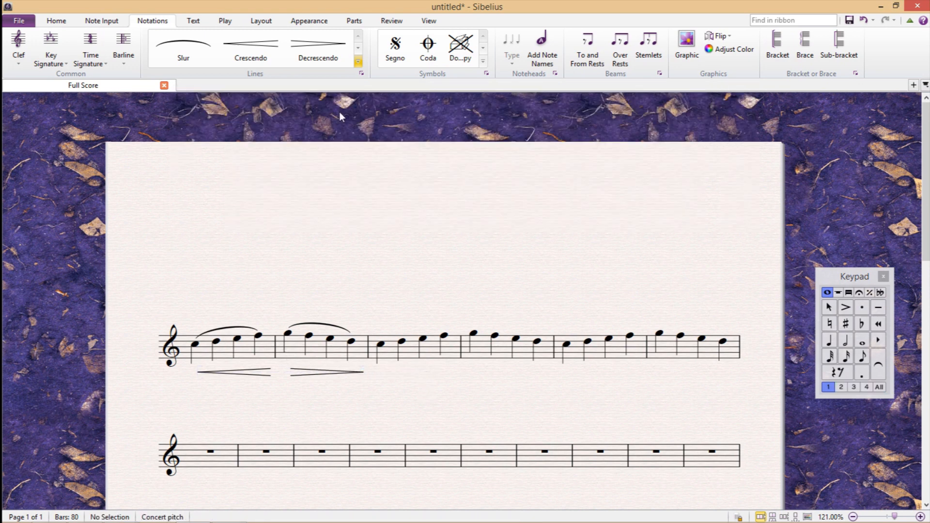
# Step: Place a trill line above the last note of bar 3 and adjust its length to end near the bar 4 barline
pyautogui.click(358, 61)
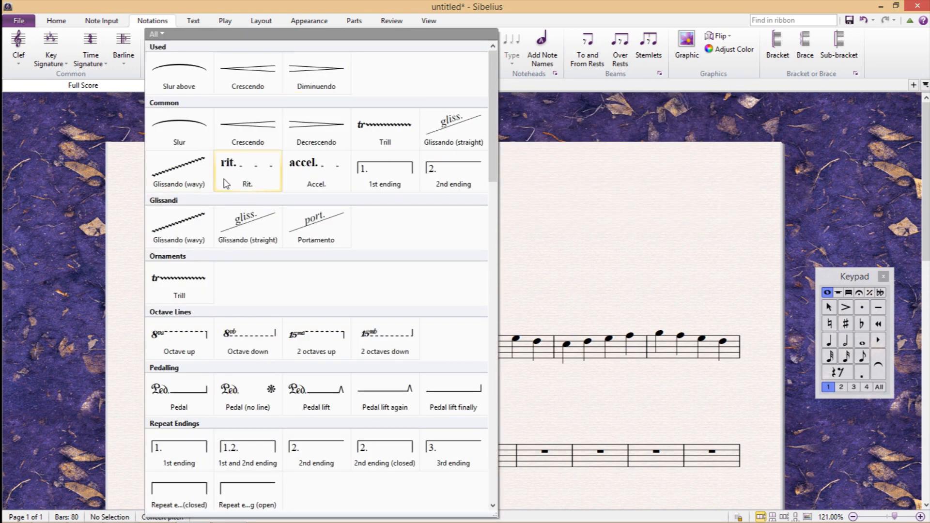
pyautogui.click(181, 280)
pyautogui.click(449, 329)
pyautogui.press('space')
pyautogui.press('space')
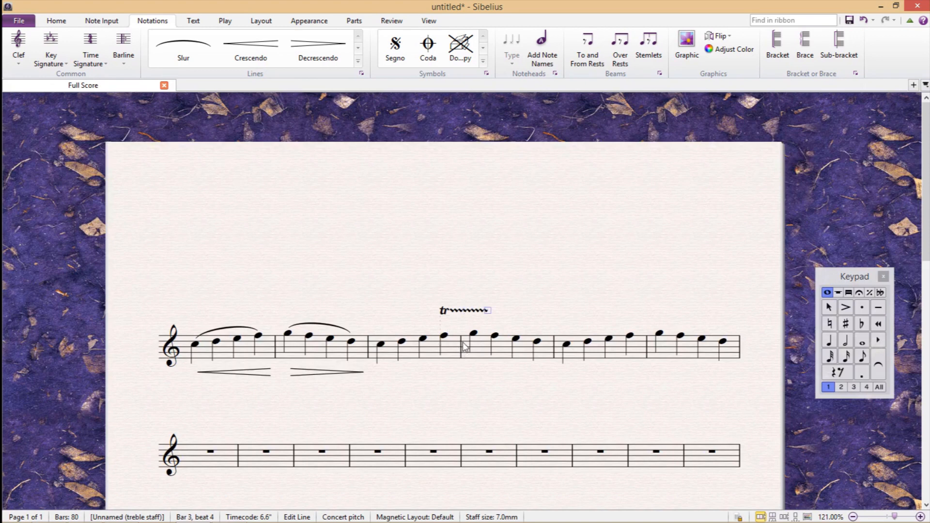
pyautogui.hotkey('shift', 'space')
pyautogui.hotkey('shift', 'space')
pyautogui.press('Escape')
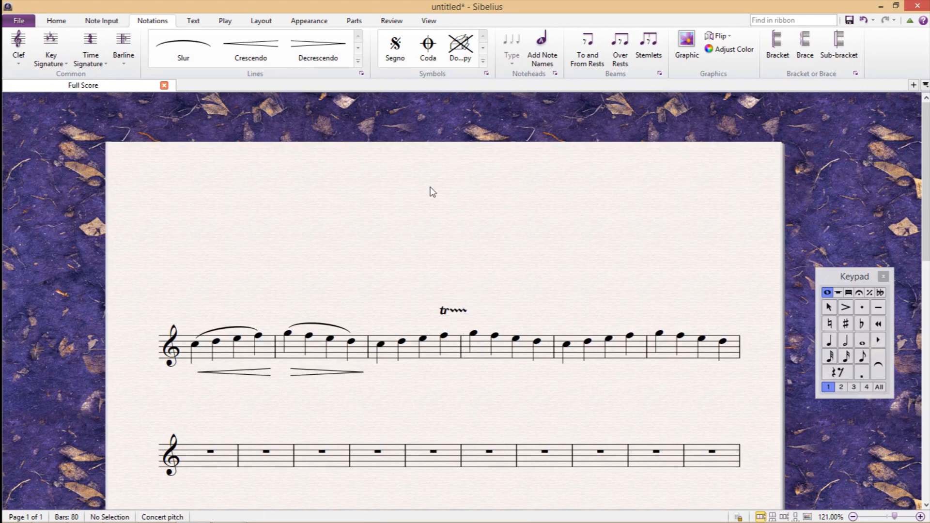
# Step: Place an octave-up line above the staff at the first note of bar 5
pyautogui.click(358, 61)
pyautogui.click(189, 336)
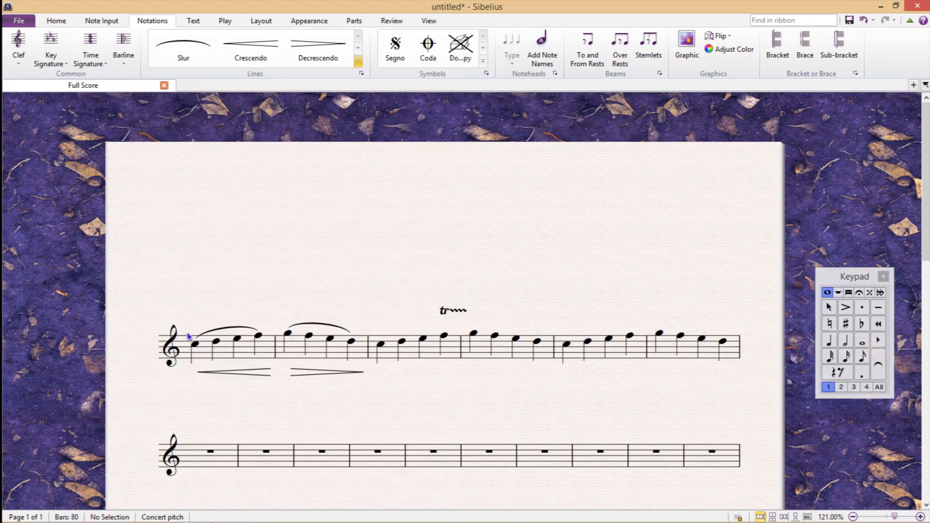
pyautogui.click(562, 322)
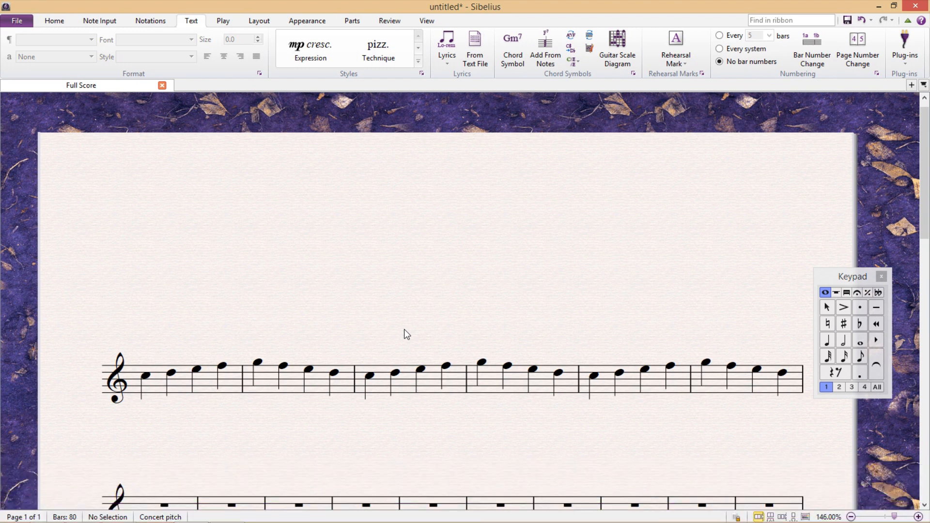
# Step: Add the expression text "cresc." beneath the start of bar 1
pyautogui.click(184, 392)
pyautogui.hotkey('ctrl', 'e')
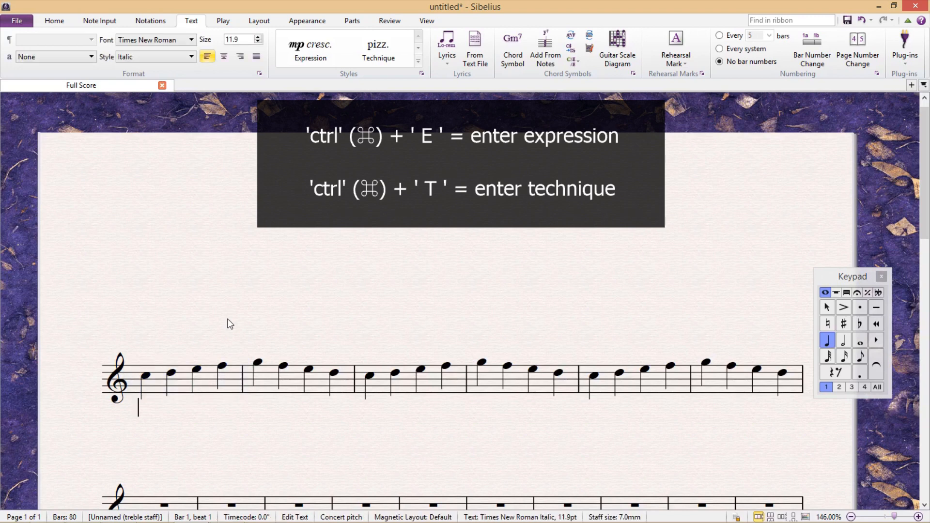
pyautogui.write('cresc.')
# Step: Add the technique text "pizz." above the first note of bar 1 and finish text entry
pyautogui.click(157, 376)
pyautogui.hotkey('ctrl', 't')
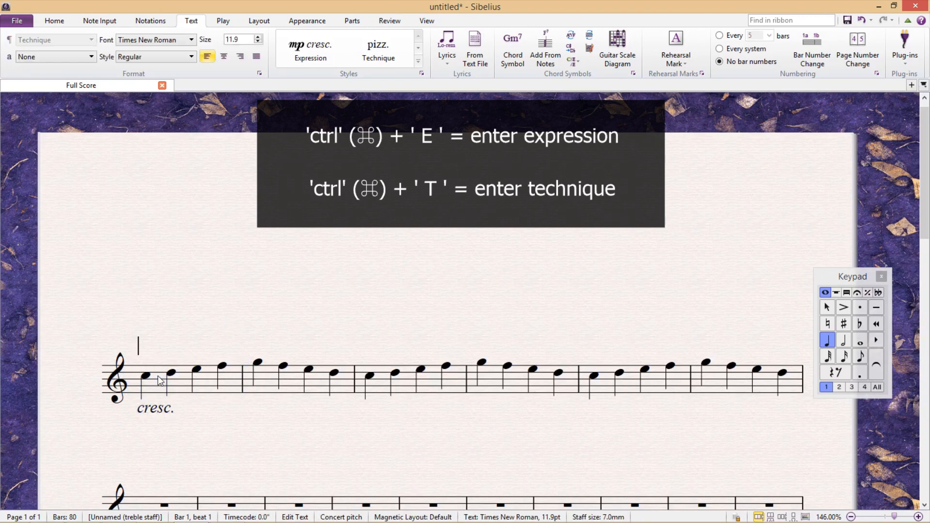
pyautogui.write('pizz.')
pyautogui.press('Escape')
pyautogui.press('Escape')
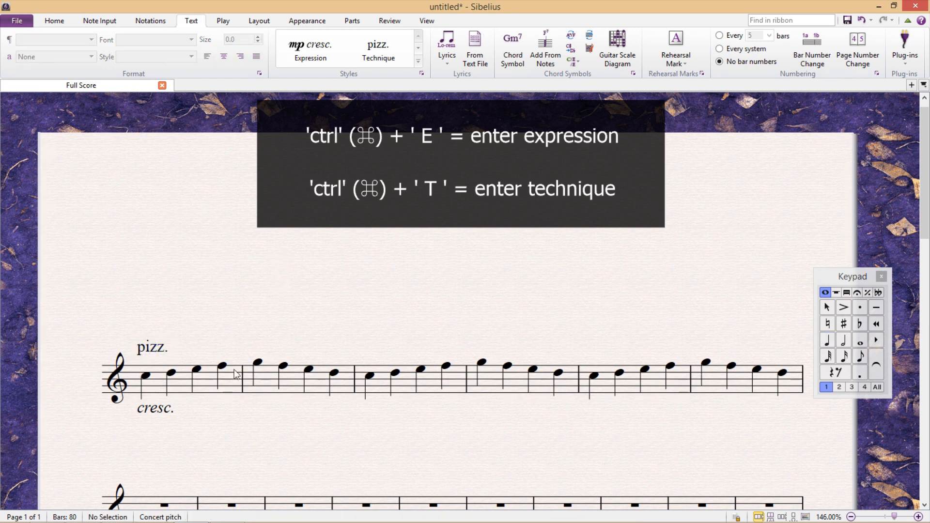
# Step: Nudge the "cresc." text slightly lower and replace its wording with the mf dynamic from the expression word list
pyautogui.click(155, 412)
pyautogui.moveTo(164, 417); pyautogui.dragTo(165, 420)
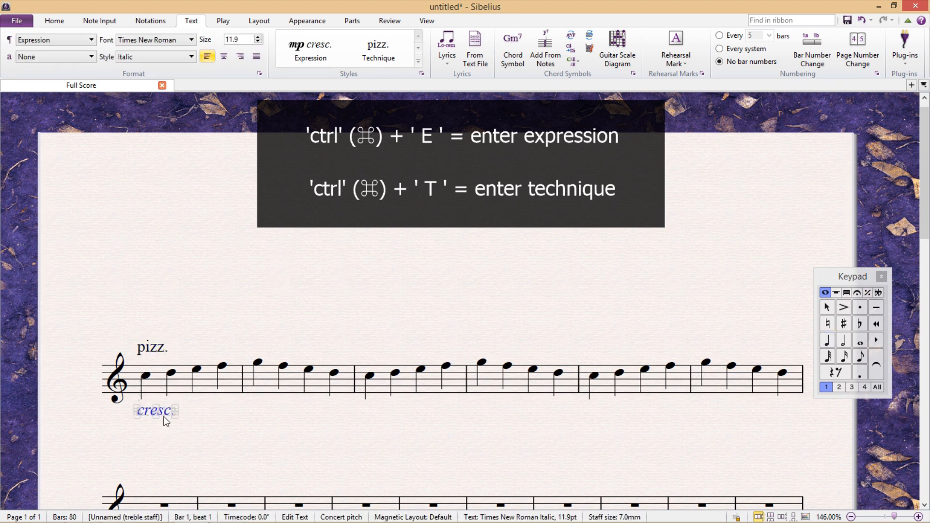
pyautogui.doubleClick(166, 417)
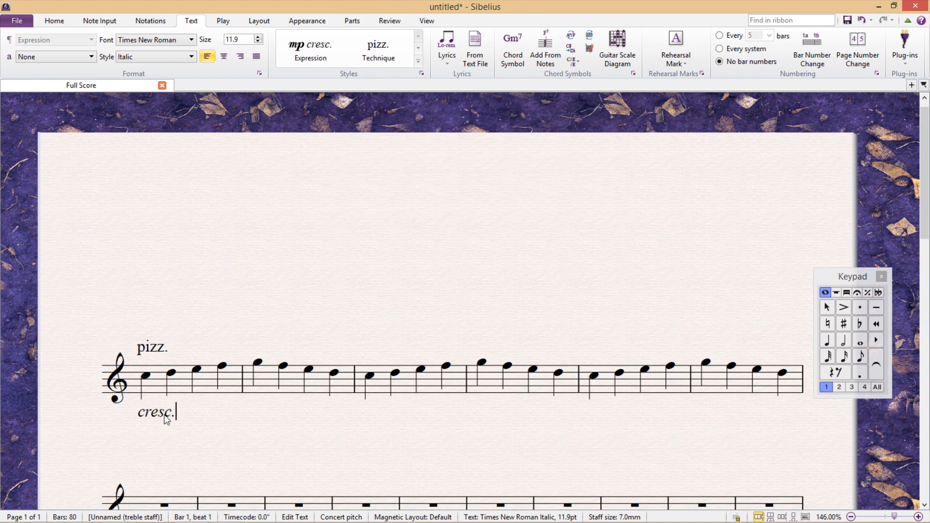
pyautogui.press('BackSpace')
pyautogui.press('BackSpace')
pyautogui.press('BackSpace')
pyautogui.press('BackSpace')
pyautogui.press('BackSpace')
pyautogui.press('BackSpace')
pyautogui.rightClick(141, 412)
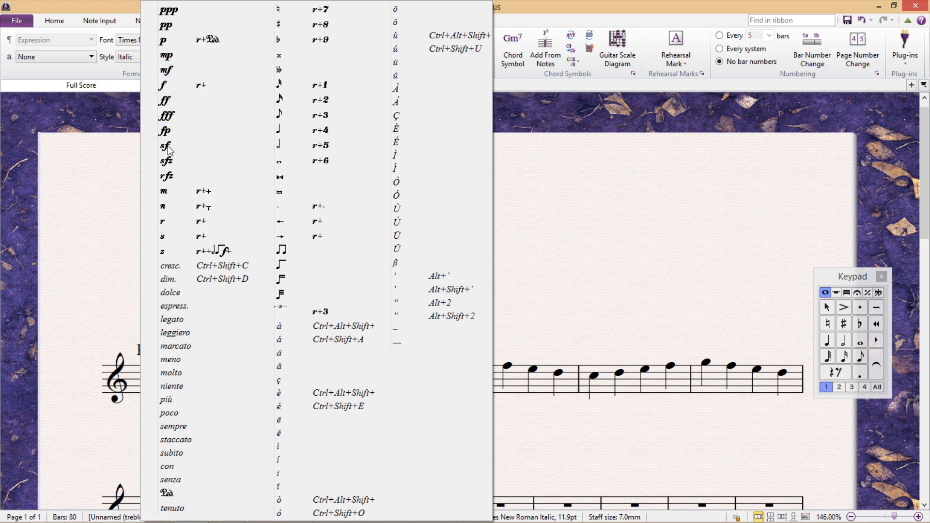
pyautogui.click(173, 72)
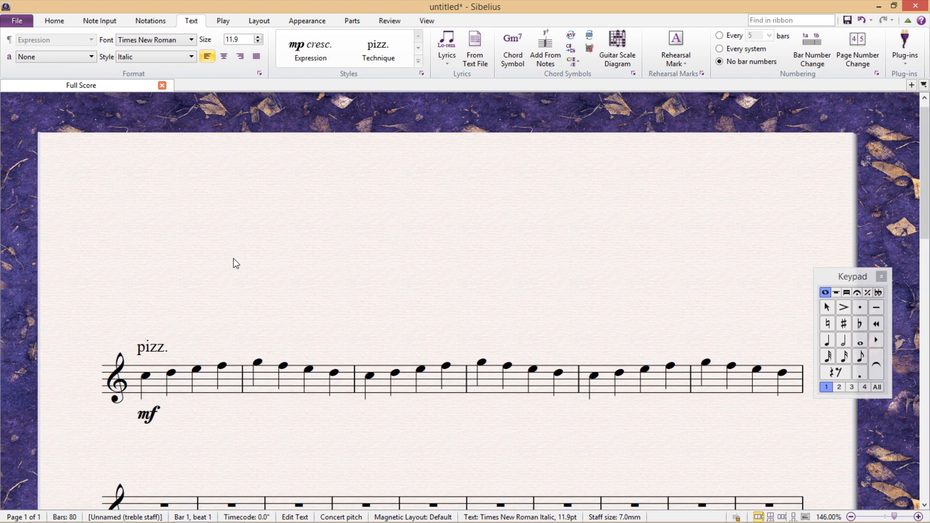
# Step: Replace the mf dynamic with "mf" in the plain text font, and erase it again
pyautogui.press('BackSpace')
pyautogui.press('BackSpace')
pyautogui.write('mf')
pyautogui.press('BackSpace')
pyautogui.press('BackSpace')
# Step: Enter mf in the specialized dynamic font in bar 1's expression text, and replace it with the dynamic f
pyautogui.hotkey('ctrl', 'm')
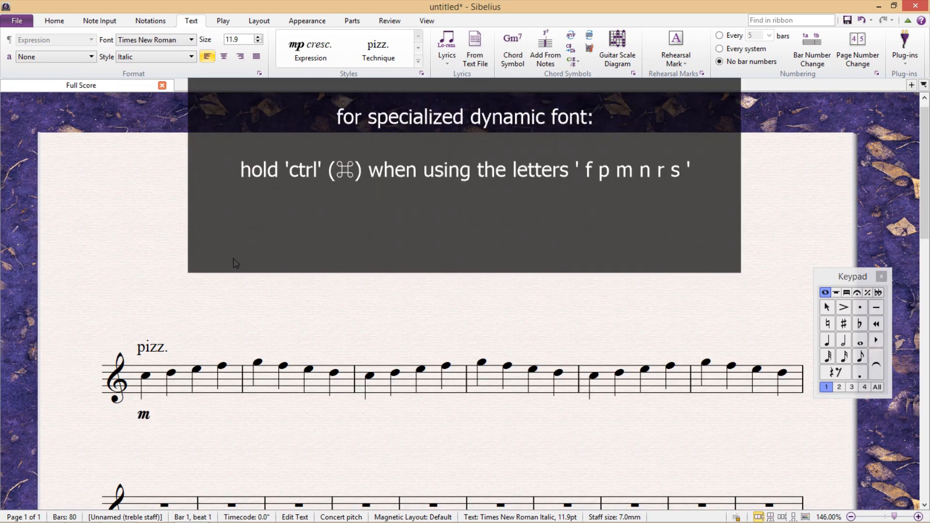
pyautogui.hotkey('ctrl', 'f')
pyautogui.press('BackSpace')
pyautogui.press('BackSpace')
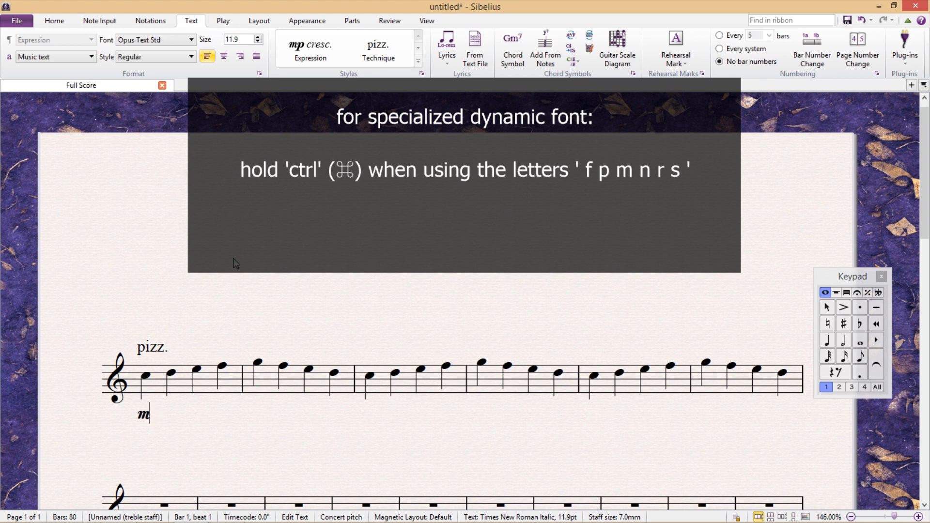
pyautogui.hotkey('ctrl', 'f')
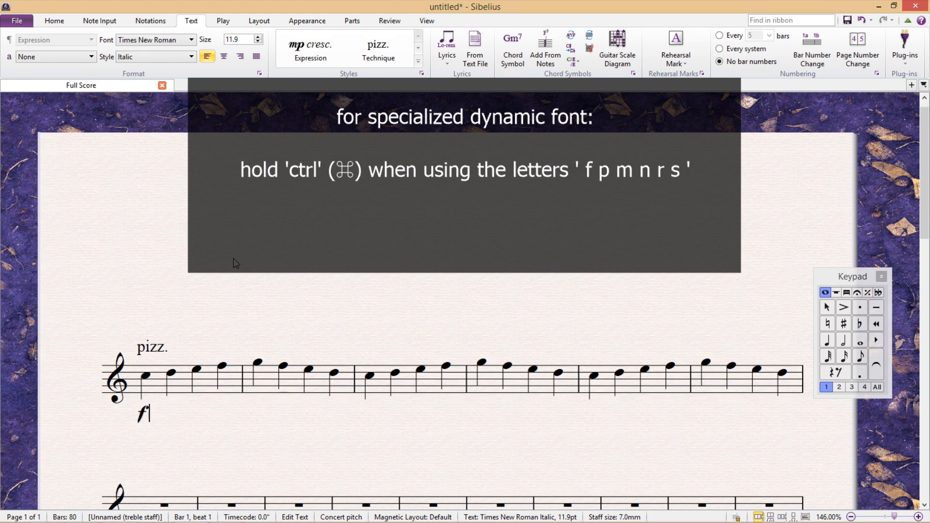
# Step: Add the letters p, m, n, r and s in the specialized dynamic font after bar 1's f, and finish text entry
pyautogui.hotkey('ctrl', 'p')
pyautogui.hotkey('ctrl', 'm')
pyautogui.hotkey('ctrl', 'n')
pyautogui.hotkey('ctrl', 'r')
pyautogui.hotkey('ctrl', 's')
pyautogui.press('Escape')
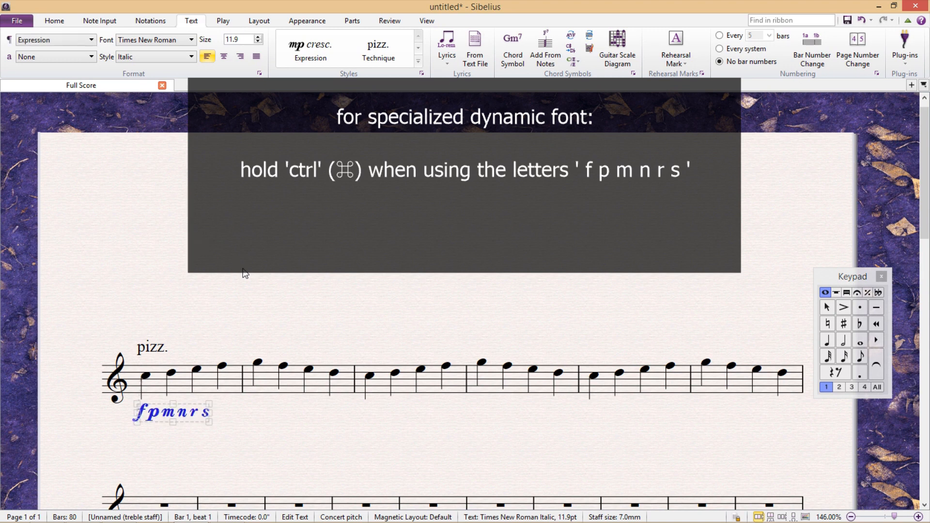
pyautogui.press('Escape')
# Step: Add expression text below bar 2, replacing a plain-font "sfz" with sfz in the specialized dynamic font
pyautogui.click(273, 381)
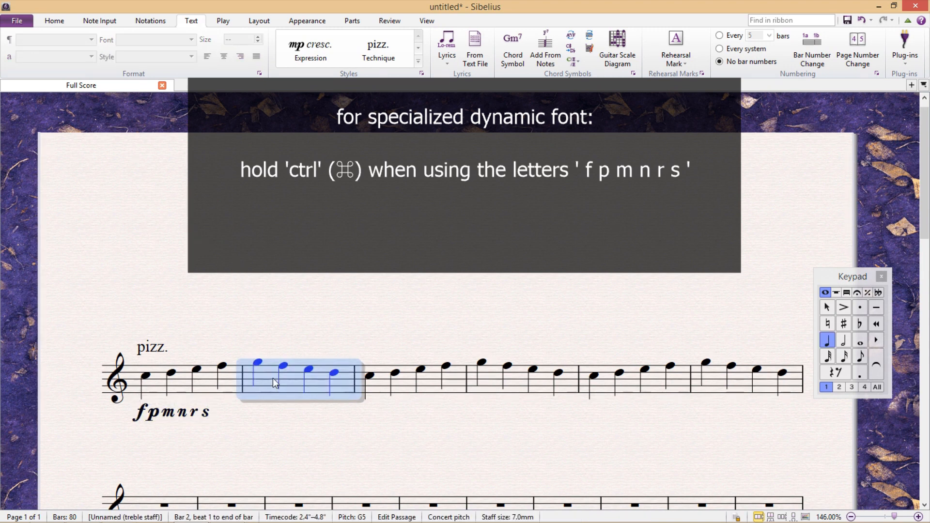
pyautogui.hotkey('ctrl', 'e')
pyautogui.write('sfz')
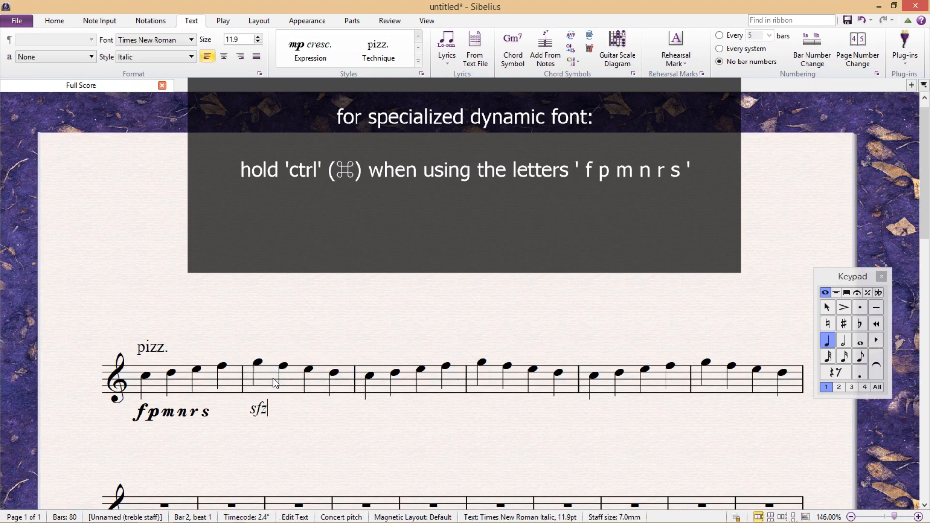
pyautogui.press('BackSpace')
pyautogui.press('BackSpace')
pyautogui.press('BackSpace')
pyautogui.hotkey('ctrl', 's')
pyautogui.hotkey('ctrl', 'f')
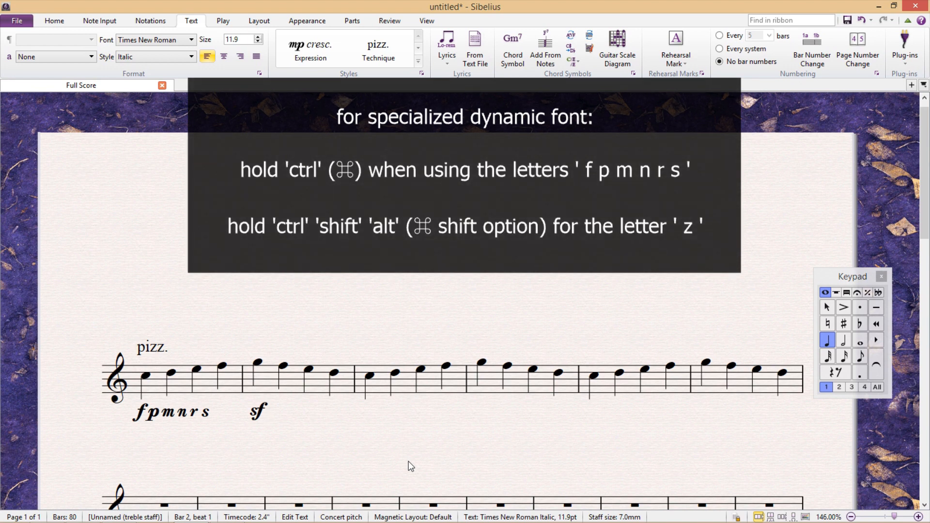
pyautogui.hotkey('ctrl', 'shift', 'alt', 'z')
# Step: Add the expression text "cresc." below bar 3 and "dim." below bar 4
pyautogui.click(382, 382)
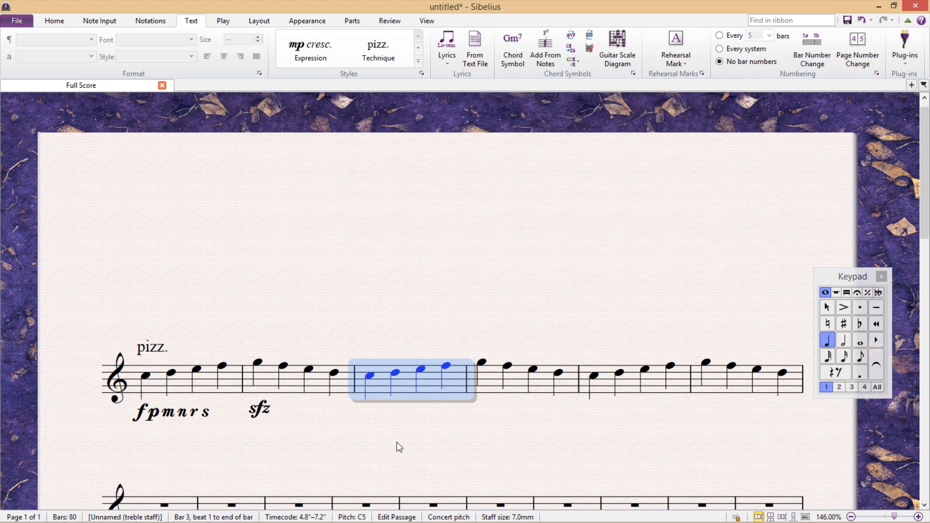
pyautogui.hotkey('ctrl', 'e')
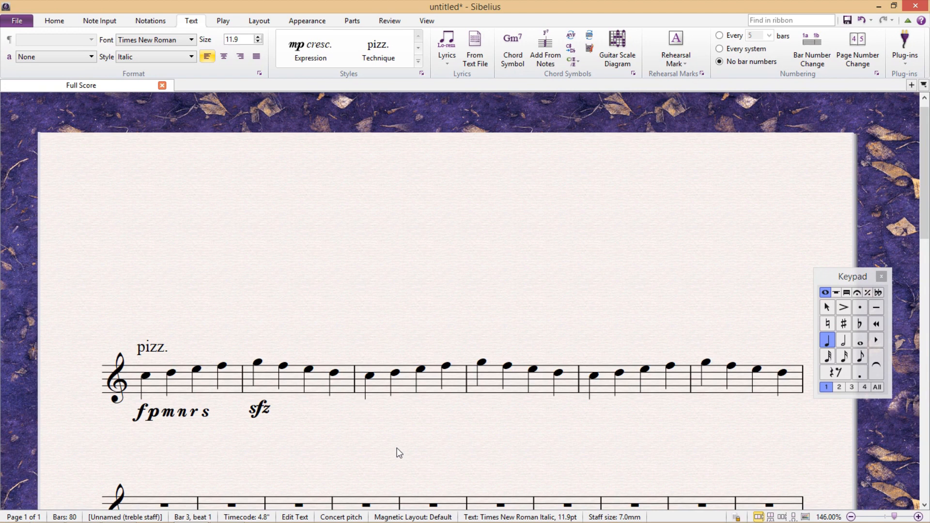
pyautogui.hotkey('ctrl', 'shift', 'c')
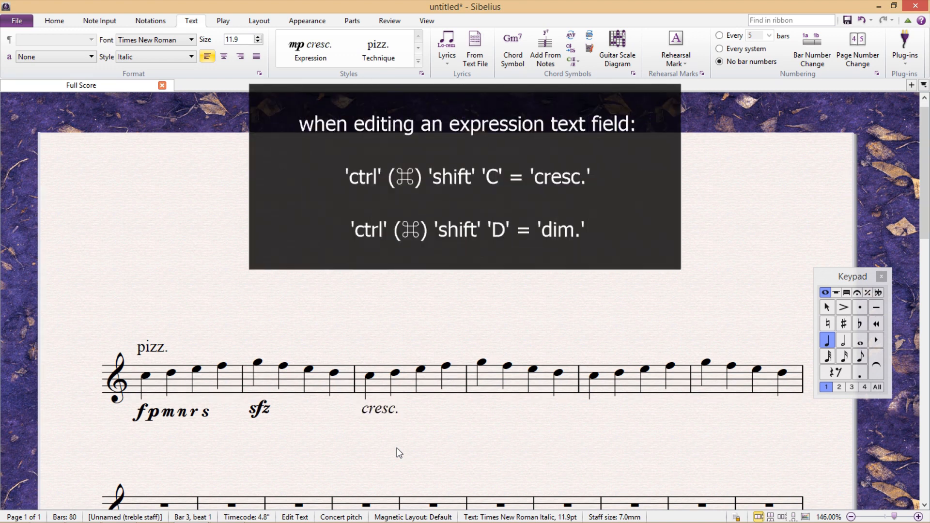
pyautogui.click(489, 387)
pyautogui.hotkey('ctrl', 'e')
pyautogui.hotkey('ctrl', 'shift', 'd')
pyautogui.click(523, 474)
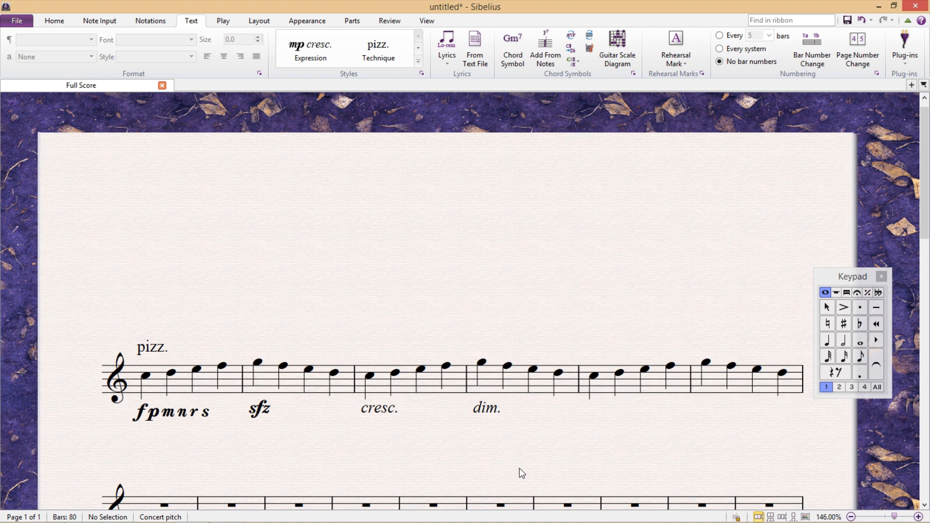
# Step: Open the "cresc." text below bar 3 for editing and leave text entry
pyautogui.doubleClick(388, 410)
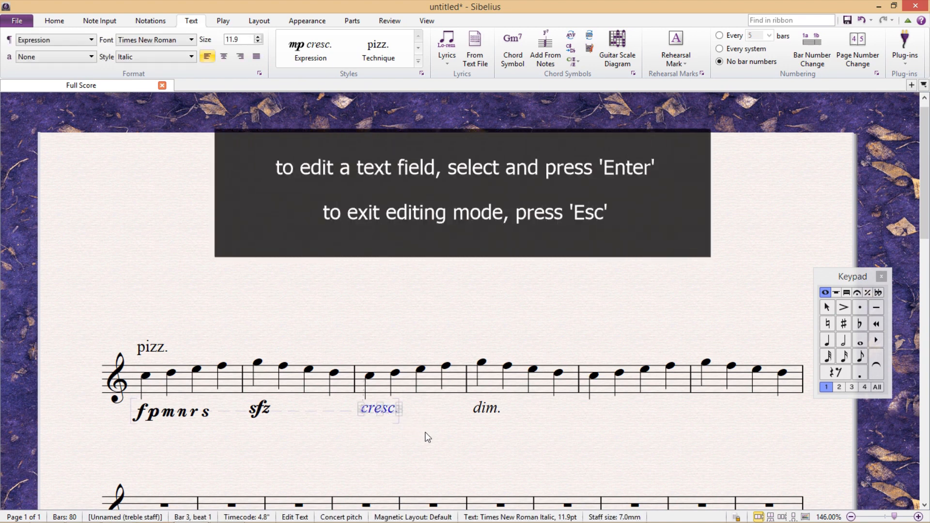
pyautogui.press('Return')
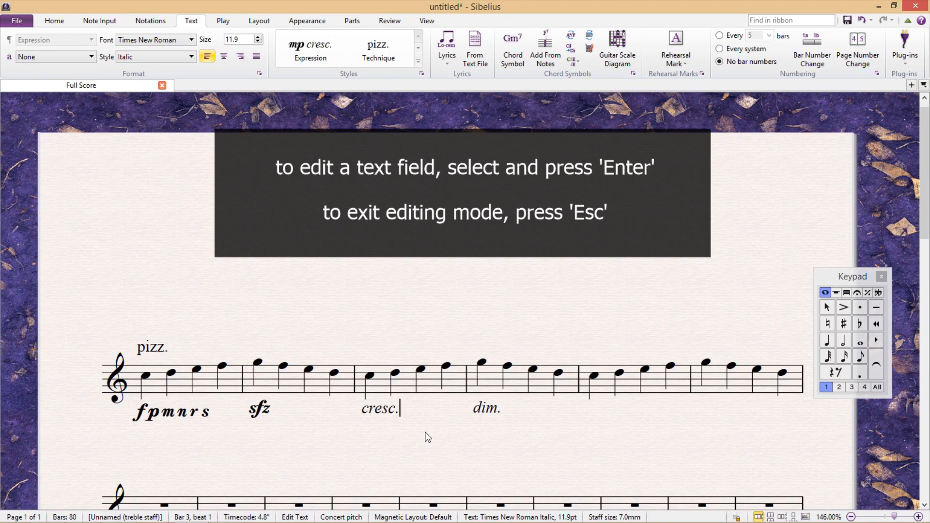
pyautogui.press('Escape')
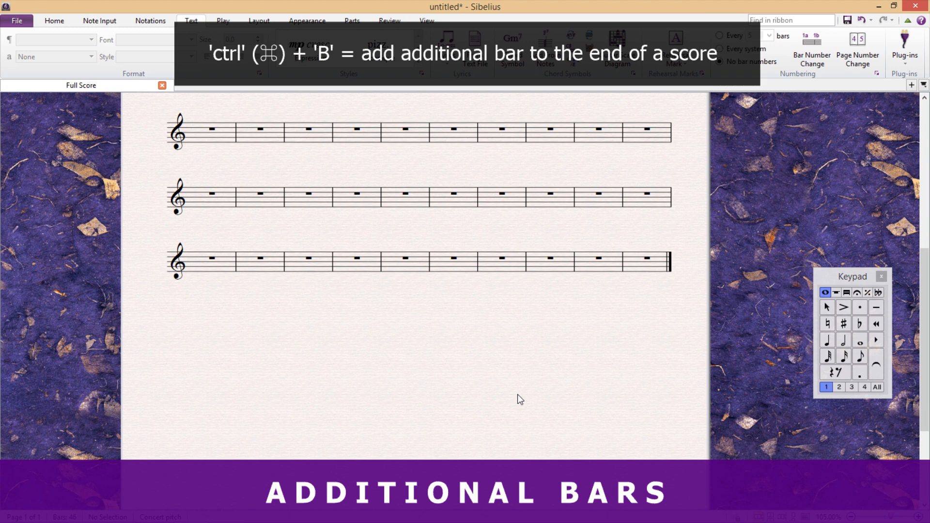
# Step: Append single bars one after another to the end of the score, up to bar 54
pyautogui.hotkey('ctrl', 'b')
pyautogui.hotkey('ctrl', 'b')
pyautogui.hotkey('ctrl', 'b')
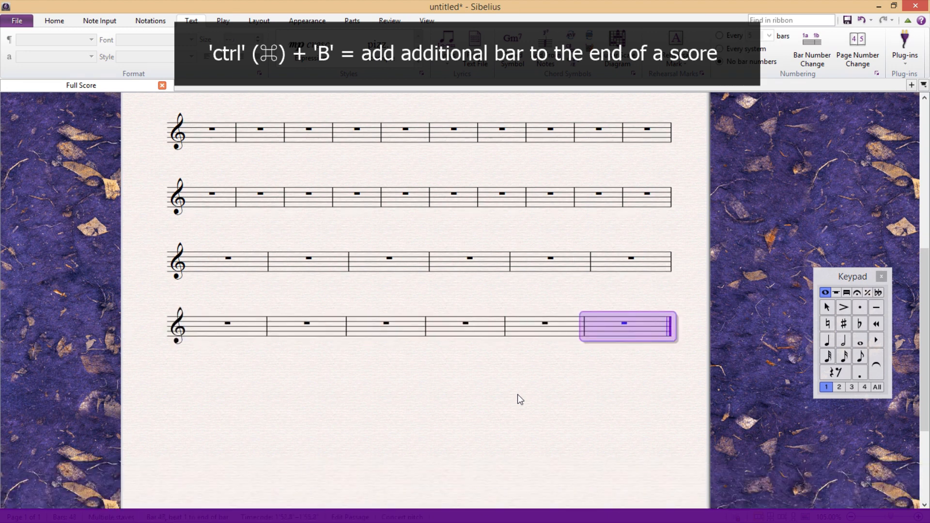
pyautogui.hotkey('ctrl', 'b')
pyautogui.hotkey('ctrl', 'b')
pyautogui.hotkey('ctrl', 'b')
pyautogui.hotkey('ctrl', 'b')
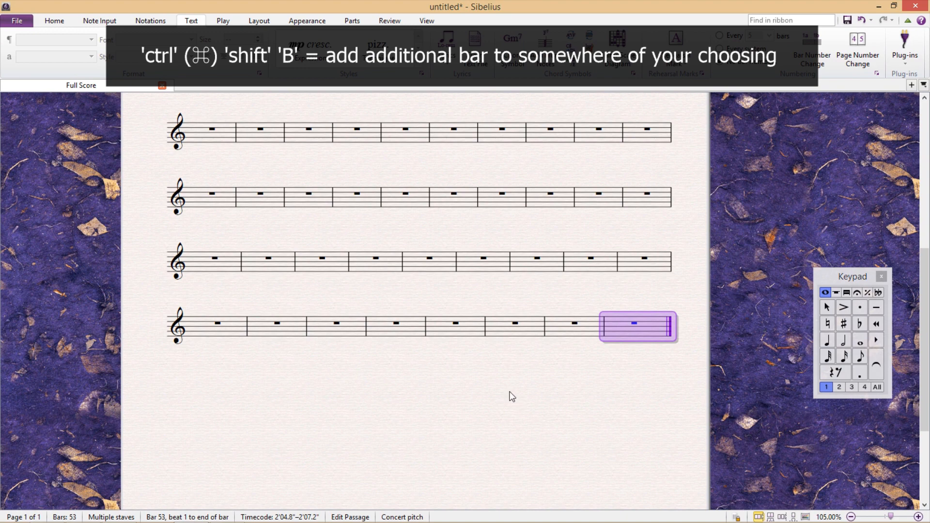
pyautogui.hotkey('ctrl', 'b')
pyautogui.press('Escape')
# Step: Insert three single blank bars mid-score, two in the system containing bar 35 and one in the system below it
pyautogui.hotkey('ctrl', 'shift', 'b')
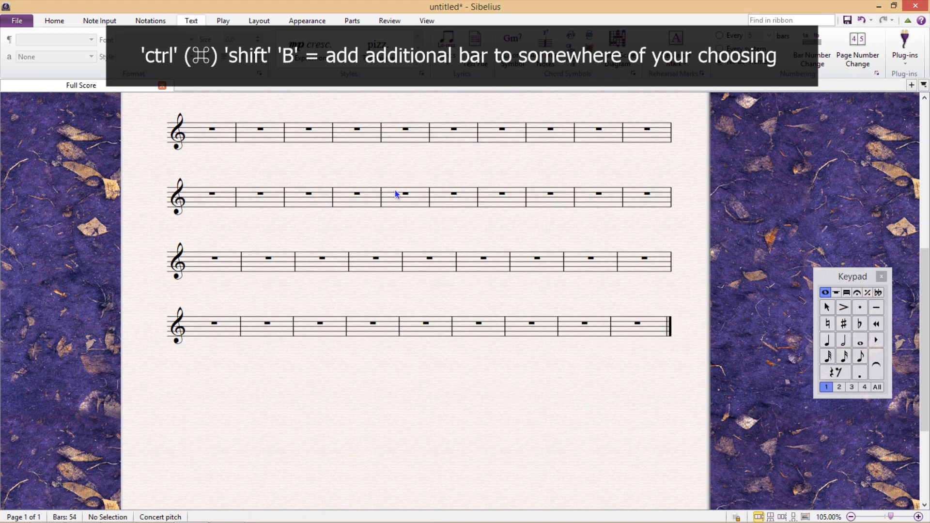
pyautogui.click(390, 199)
pyautogui.press('Escape')
pyautogui.hotkey('ctrl', 'shift', 'b')
pyautogui.click(592, 200)
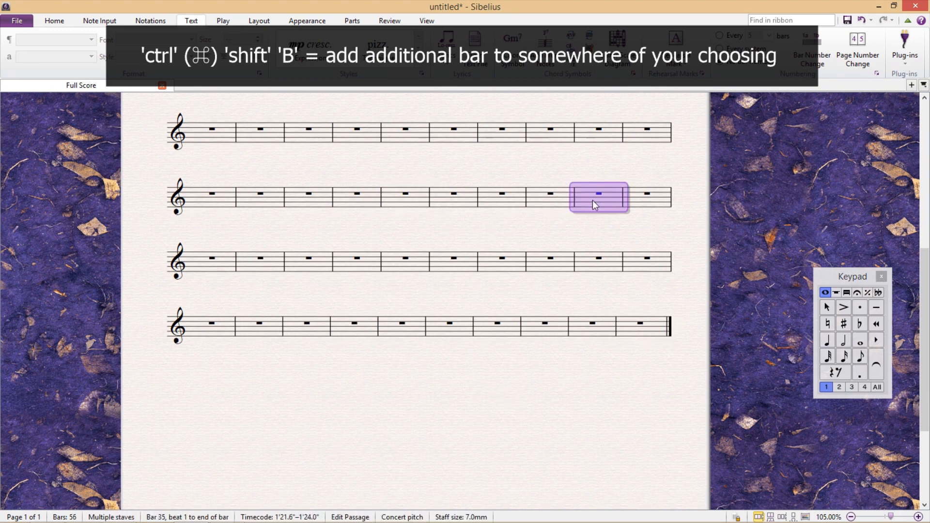
pyautogui.press('Escape')
pyautogui.hotkey('ctrl', 'shift', 'b')
pyautogui.click(308, 259)
pyautogui.press('Escape')
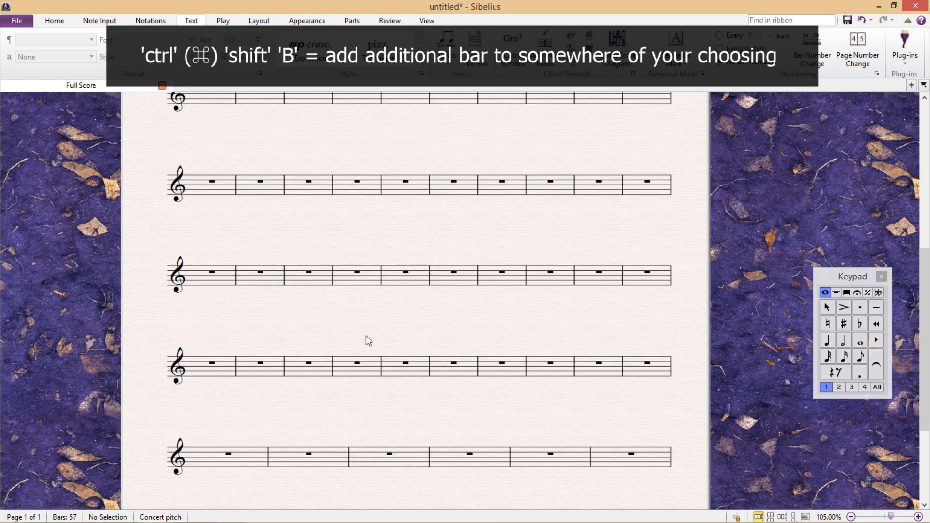
# Step: Create 300 blank bars with the same length as the time signature, inserted from bar 41
pyautogui.moveTo(365, 336); pyautogui.dragTo(407, 203)
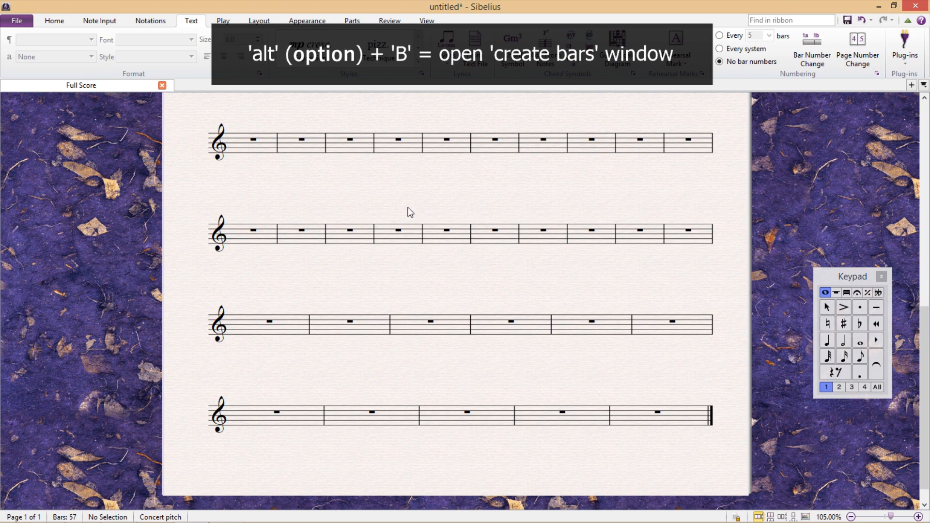
pyautogui.hotkey('alt', 'b')
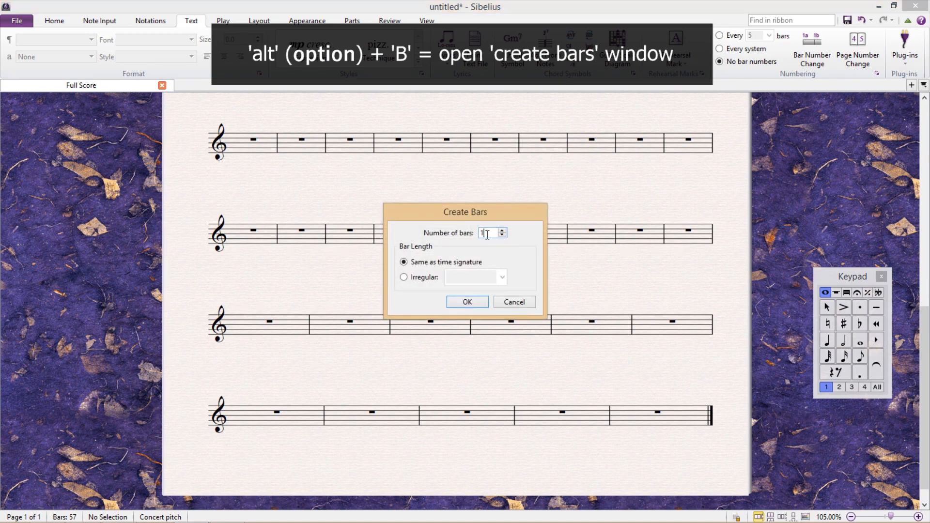
pyautogui.write('100')
pyautogui.click(471, 301)
pyautogui.click(434, 234)
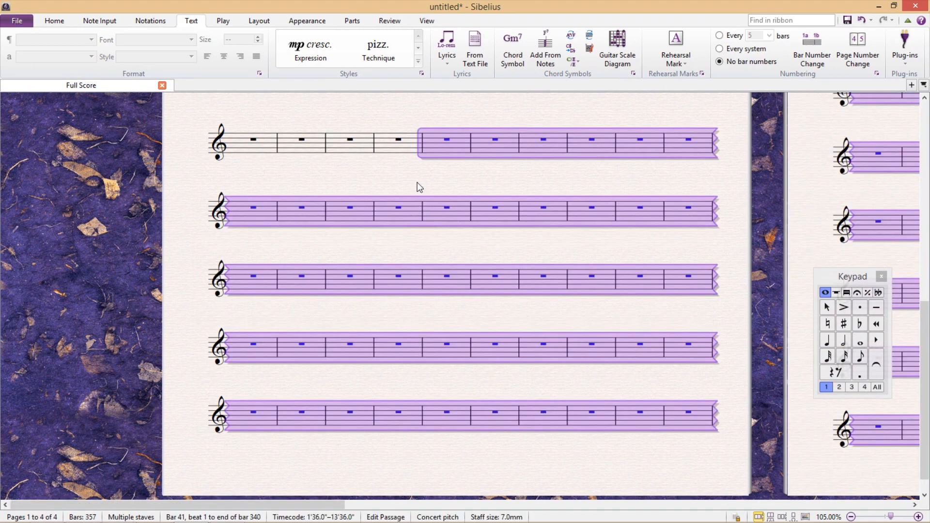
pyautogui.press('Escape')
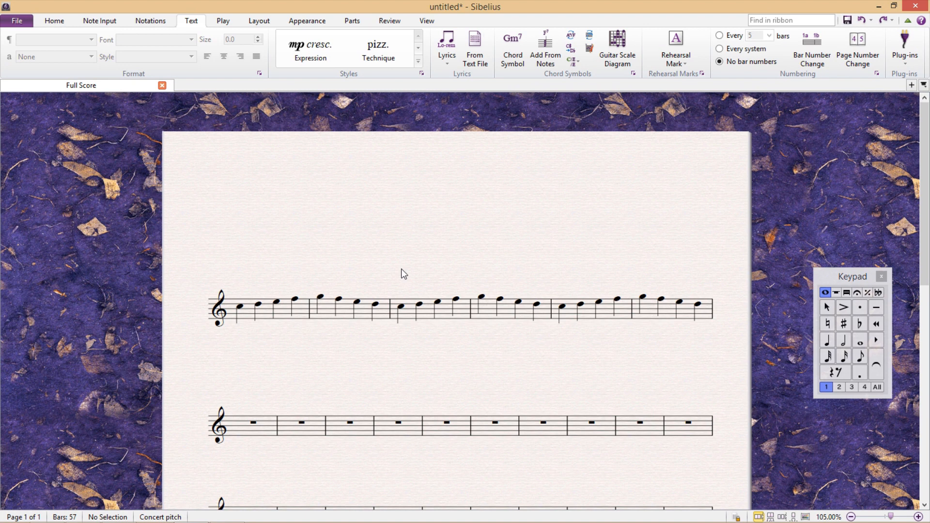
# Step: Repeat the first three notes of bar 1 consecutively until the pattern reaches bar 11
pyautogui.click(240, 307)
pyautogui.keyDown('shift'); pyautogui.click(276, 301); pyautogui.keyUp('shift')
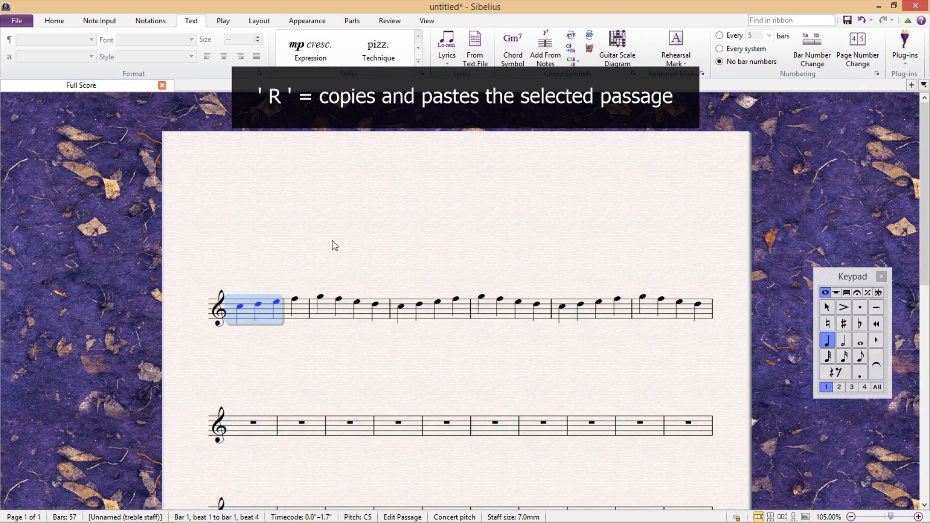
pyautogui.press('r')
pyautogui.press('r')
pyautogui.press('r')
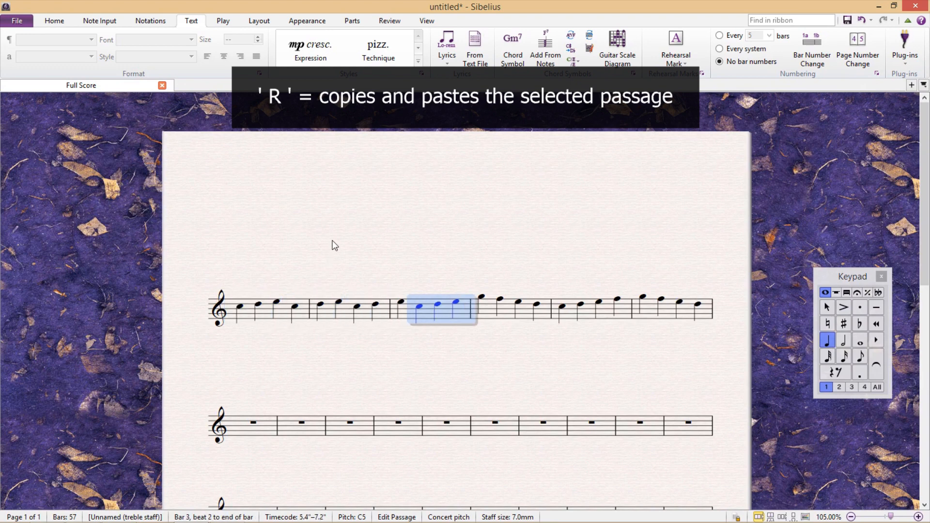
pyautogui.press('r')
pyautogui.press('r')
pyautogui.press('r')
pyautogui.press('r')
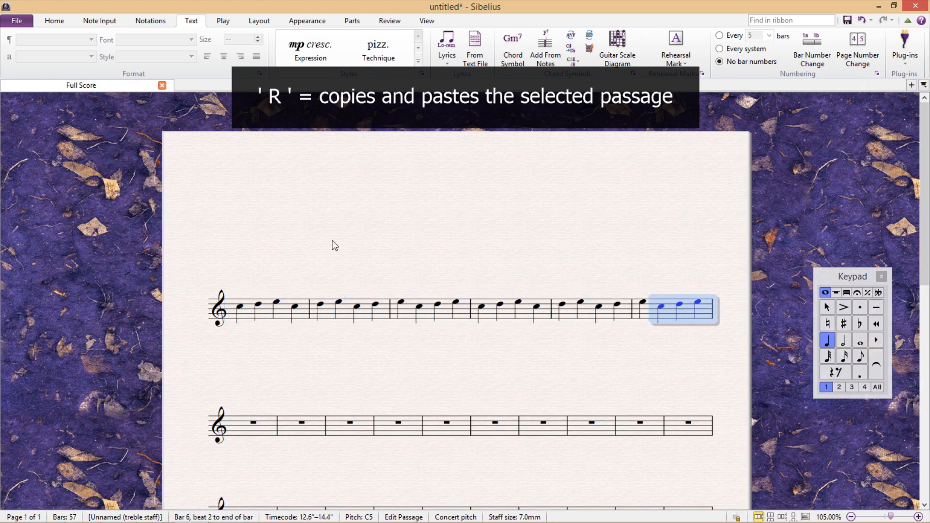
pyautogui.press('r')
pyautogui.press('r')
pyautogui.press('r')
pyautogui.press('r')
pyautogui.press('r')
pyautogui.press('r')
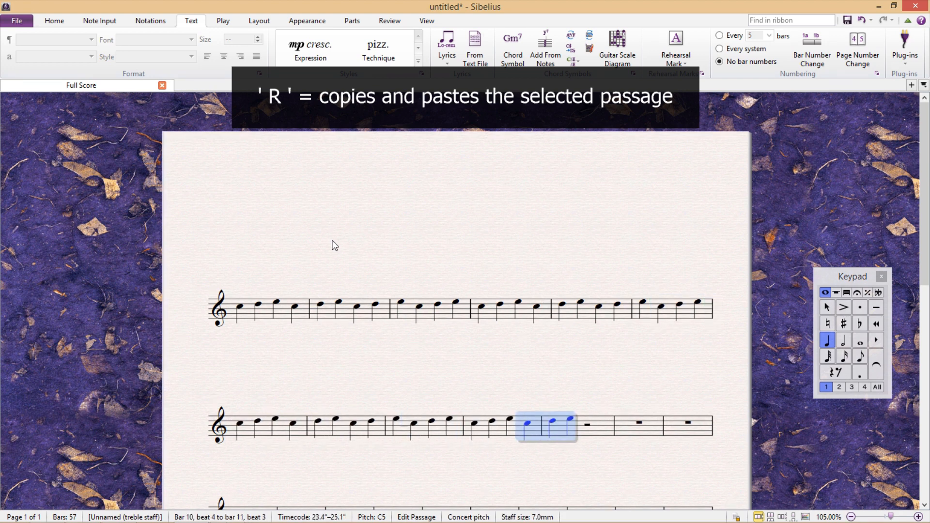
# Step: Repeat the two-note group E and C from the middle of bar 2 several times into bar 3
pyautogui.click(339, 305)
pyautogui.keyDown('shift'); pyautogui.click(358, 307); pyautogui.keyUp('shift')
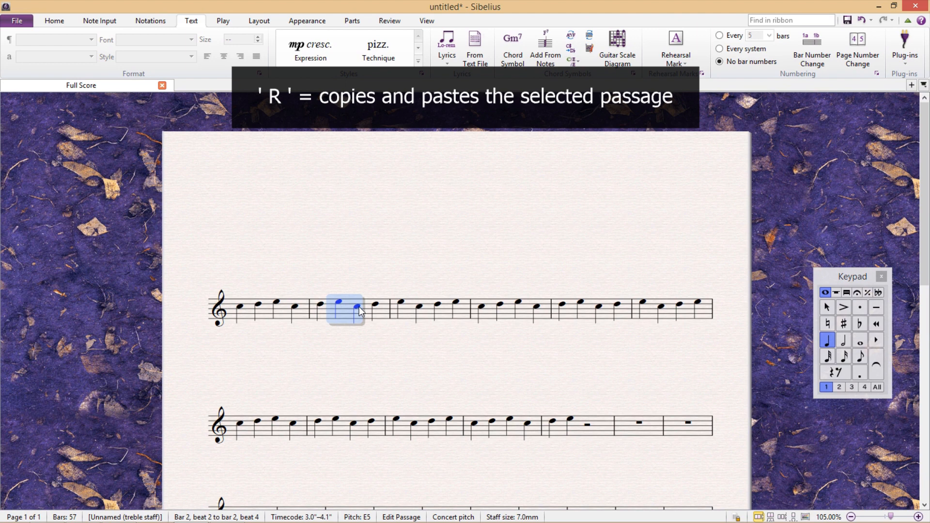
pyautogui.press('r')
pyautogui.press('r')
pyautogui.press('r')
# Step: Repeat the single C on bar 3's third beat up to the first beat of bar 5
pyautogui.click(436, 308)
pyautogui.press('r')
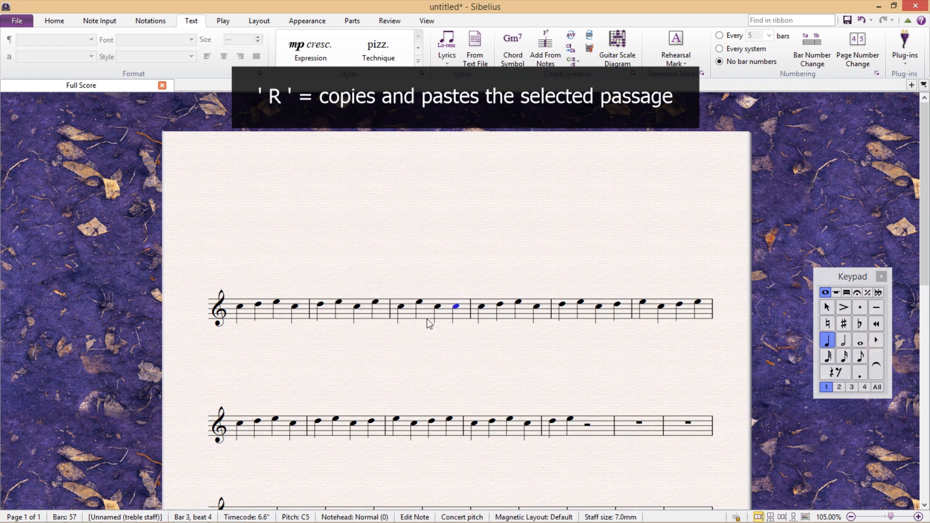
pyautogui.press('r')
pyautogui.press('r')
pyautogui.press('r')
pyautogui.press('r')
pyautogui.press('r')
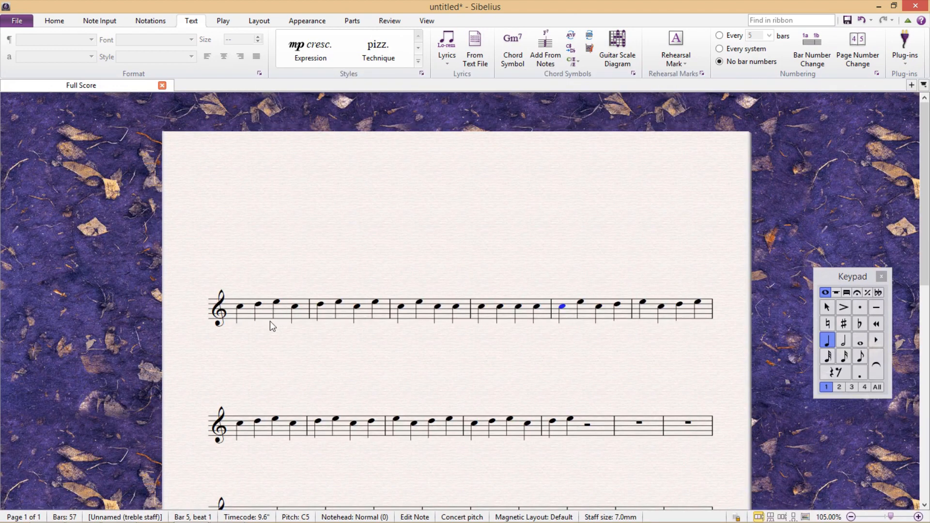
# Step: Copy the six-note passage starting at bar 9 to an empty bar mid-way through the fourth system and to bars 21 and 15
pyautogui.scroll(-1, 470, 409)
pyautogui.scroll(-3, 467, 406)
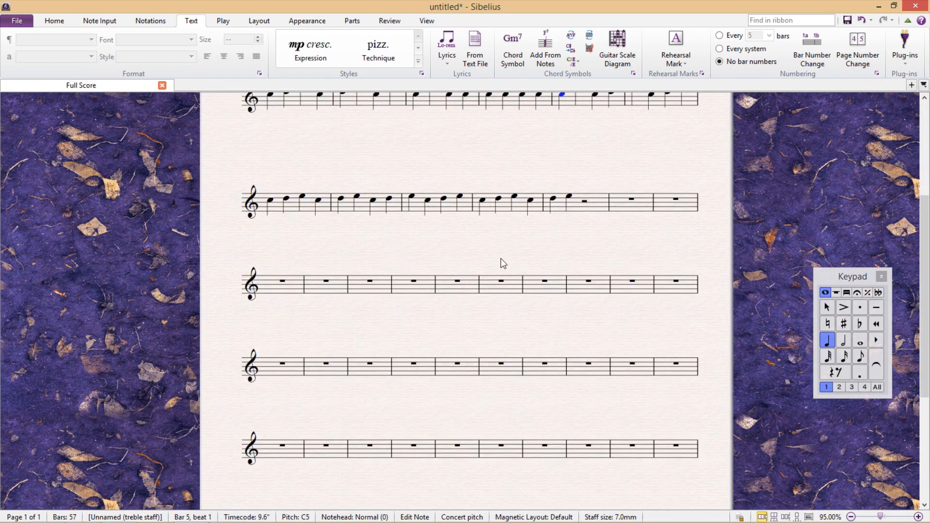
pyautogui.click(412, 197)
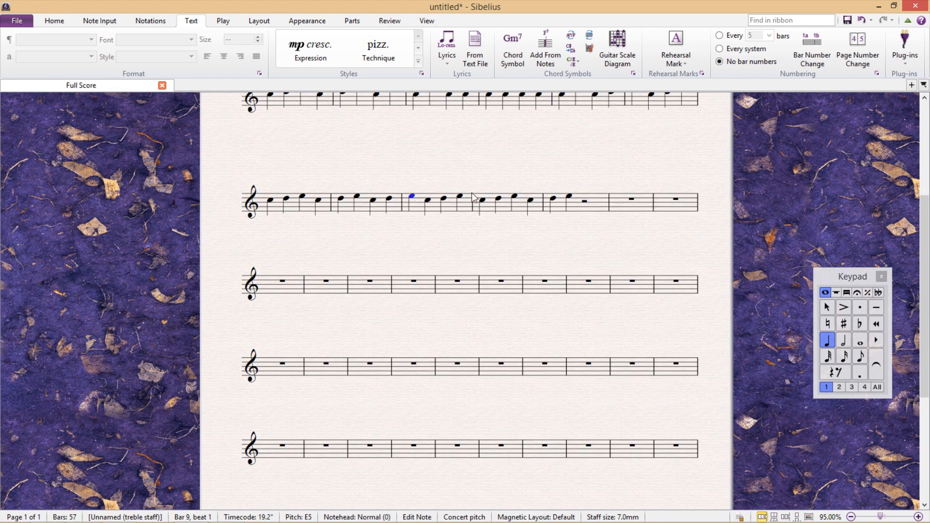
pyautogui.keyDown('shift'); pyautogui.click(500, 199); pyautogui.keyUp('shift')
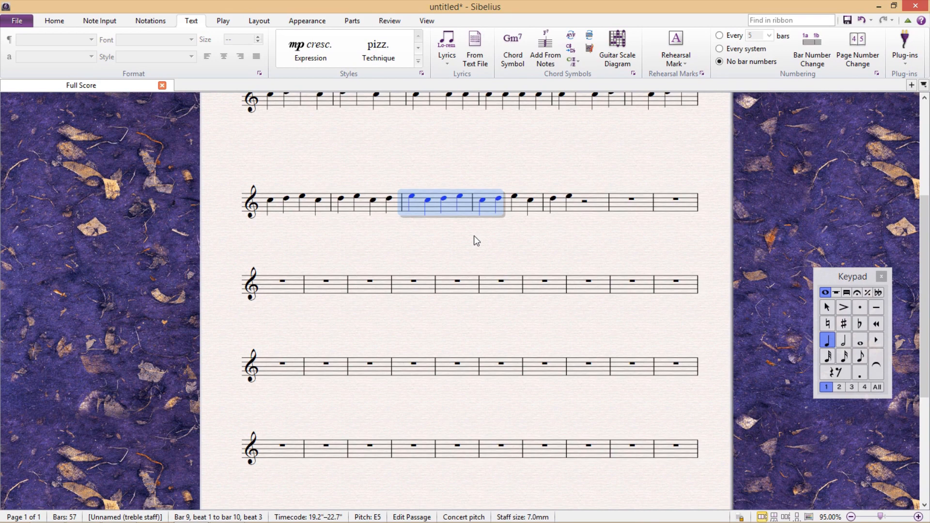
pyautogui.keyDown('alt'); pyautogui.click(439, 371); pyautogui.keyUp('alt')
pyautogui.keyDown('alt'); pyautogui.click(586, 289); pyautogui.keyUp('alt')
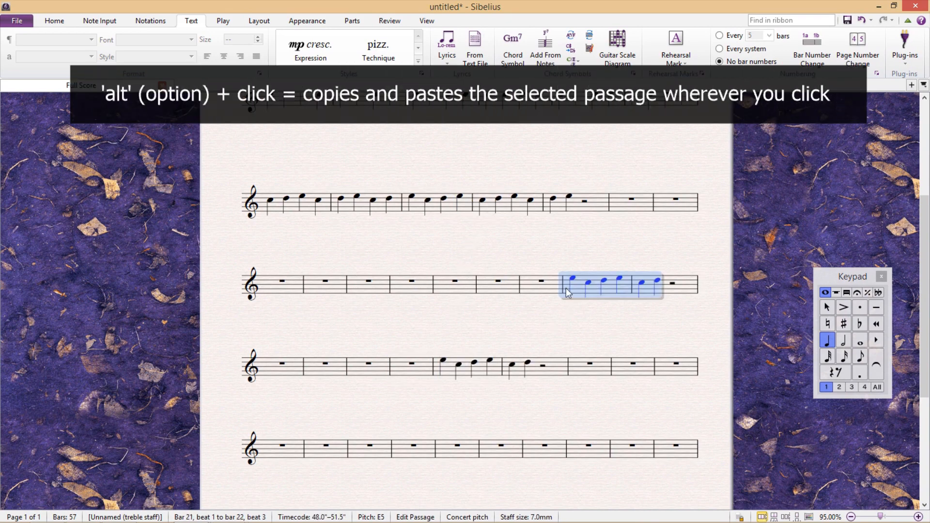
pyautogui.keyDown('alt'); pyautogui.click(316, 285); pyautogui.keyUp('alt')
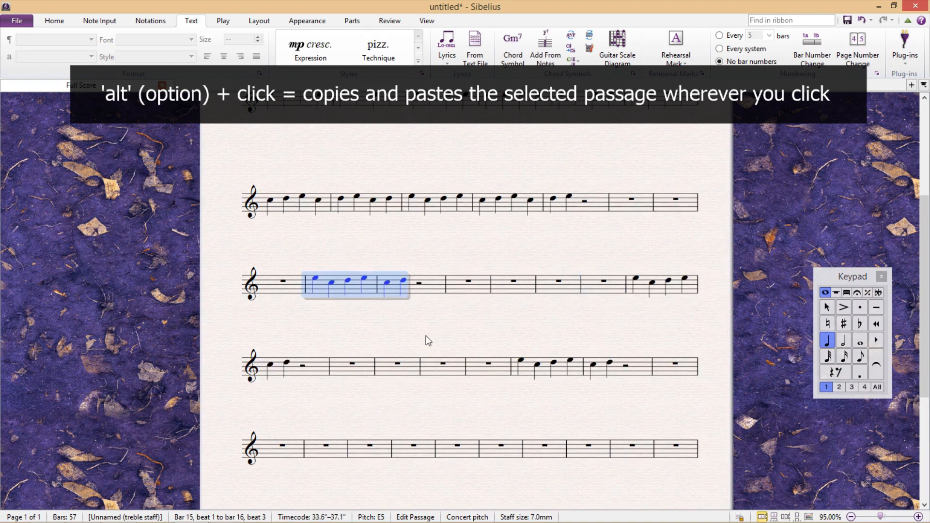
# Step: Paste further copies of the six-note passage in the fifth system and at bars 24, 16 and 19
pyautogui.keyDown('alt'); pyautogui.click(424, 438); pyautogui.keyUp('alt')
pyautogui.keyDown('alt'); pyautogui.click(391, 371); pyautogui.keyUp('alt')
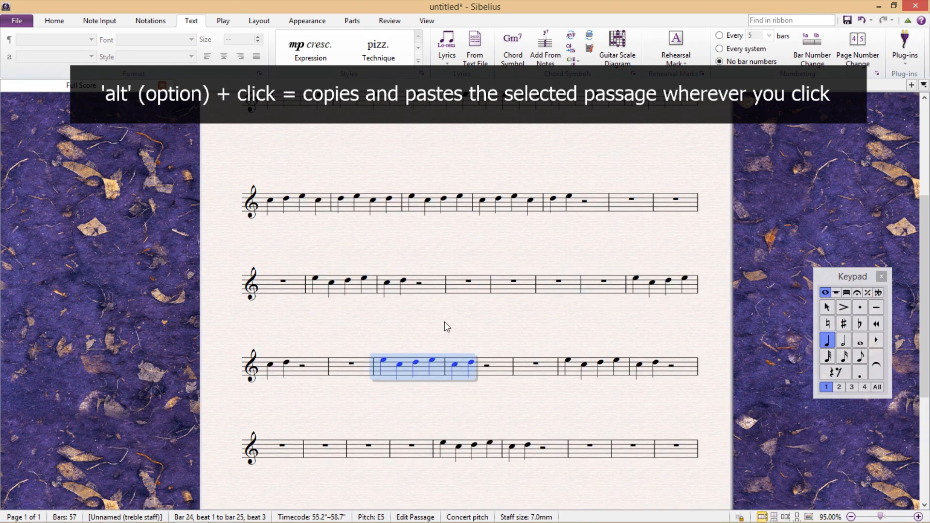
pyautogui.keyDown('alt'); pyautogui.click(387, 286); pyautogui.keyUp('alt')
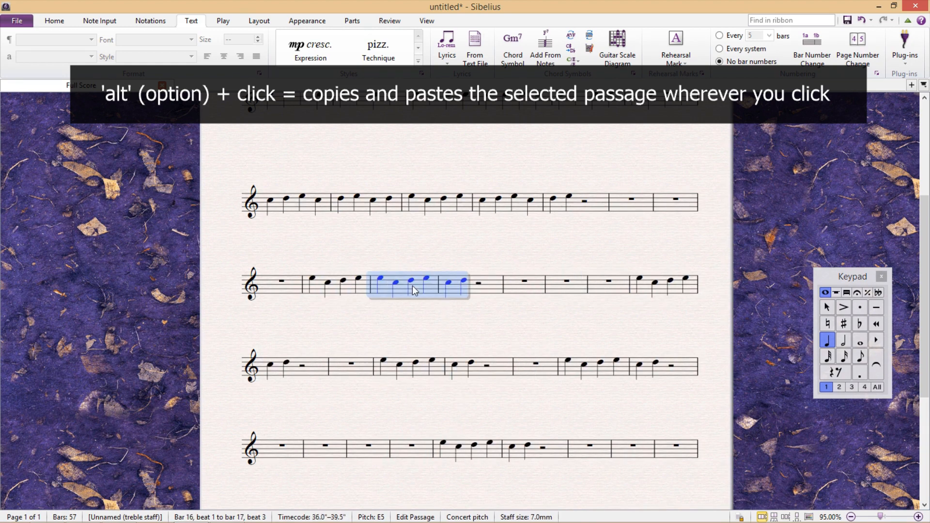
pyautogui.keyDown('alt'); pyautogui.click(560, 287); pyautogui.keyUp('alt')
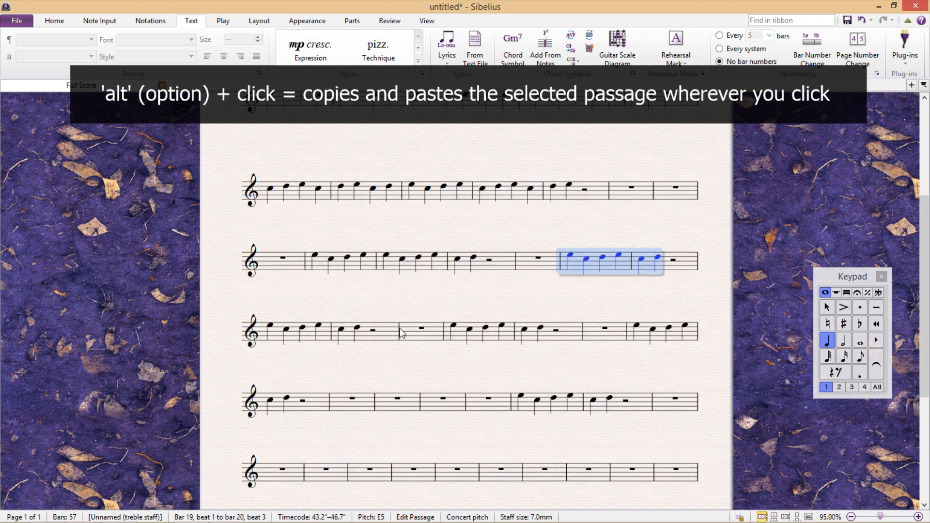
# Step: Paste two more copies of the six-note passage, at bar 22's third beat and at bar 30, and clear the selection
pyautogui.keyDown('alt'); pyautogui.click(378, 339); pyautogui.keyUp('alt')
pyautogui.keyDown('alt'); pyautogui.click(452, 402); pyautogui.keyUp('alt')
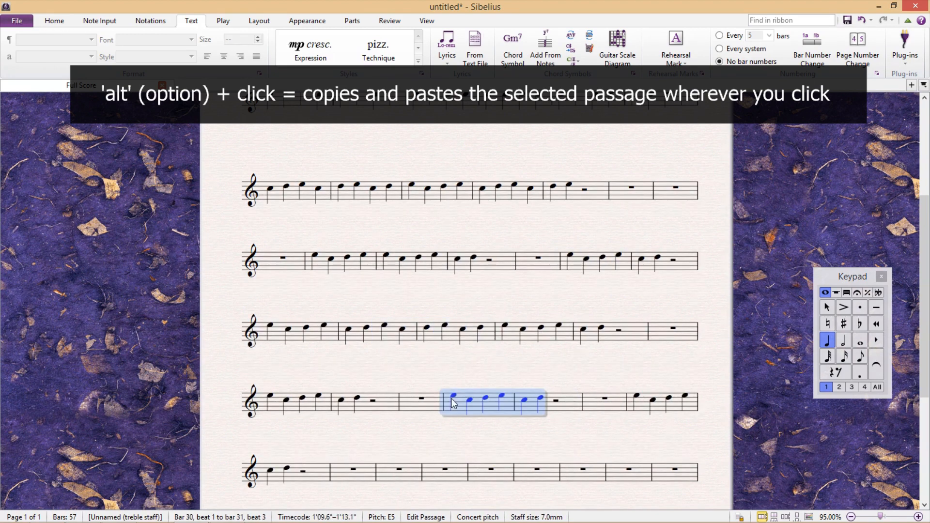
pyautogui.press('Escape')
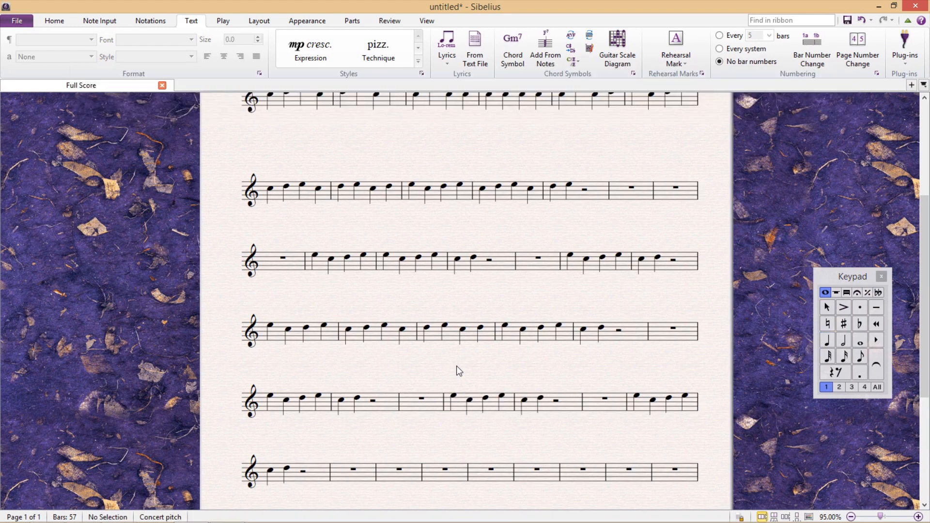
# Step: Enter quarter notes from bar 36 onward: C D E F, G F D E, C F C D, F E G F, D C
pyautogui.scroll(4, 457, 370)
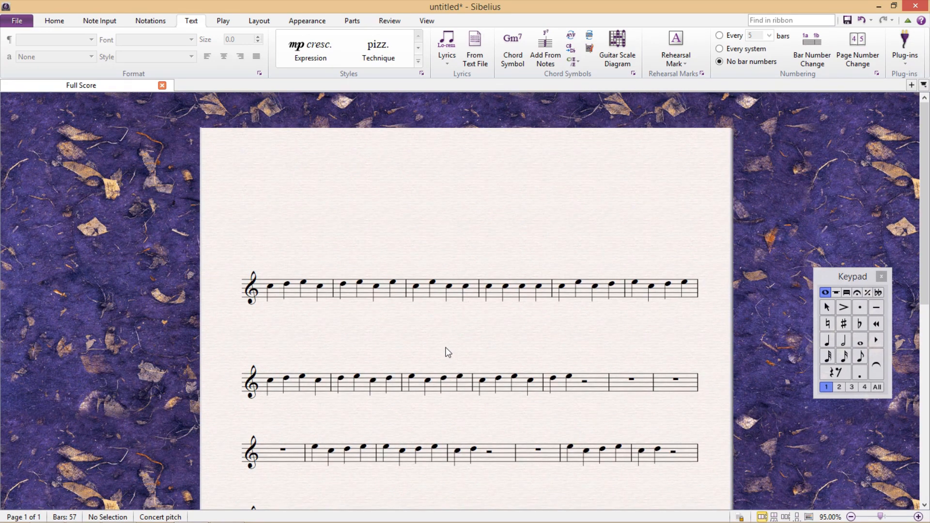
pyautogui.scroll(-6, 444, 353)
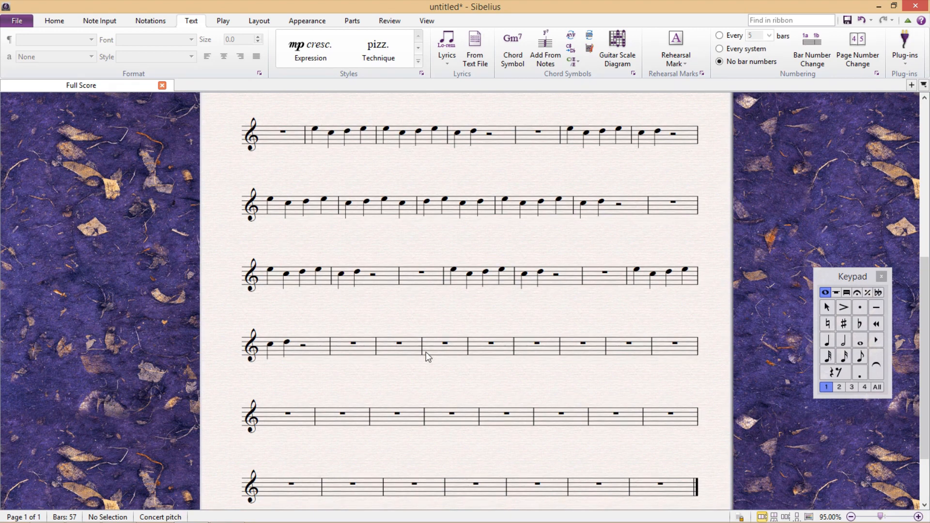
pyautogui.click(399, 343)
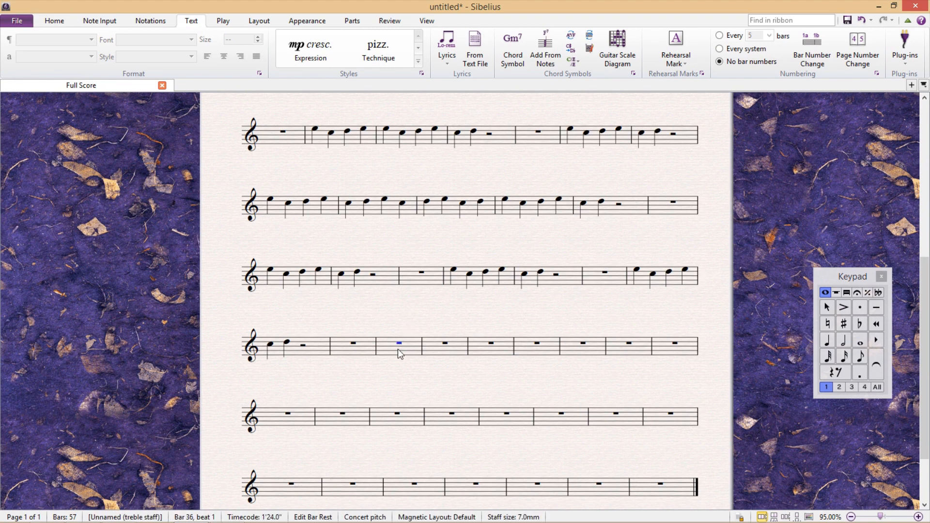
pyautogui.press('4')
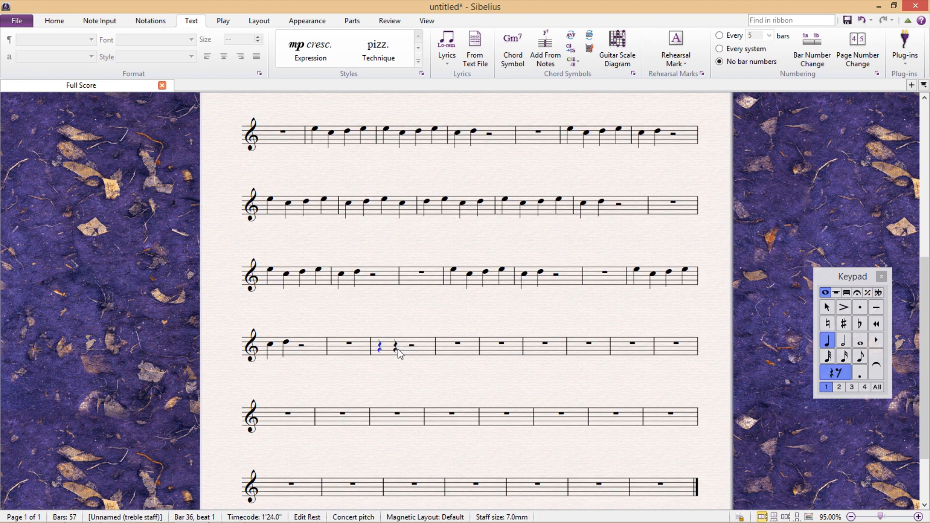
pyautogui.press('c')
pyautogui.press('d')
pyautogui.press('e')
pyautogui.press('g')
pyautogui.press('f')
pyautogui.press('d')
pyautogui.press('e')
pyautogui.press('c')
pyautogui.press('f')
pyautogui.press('c')
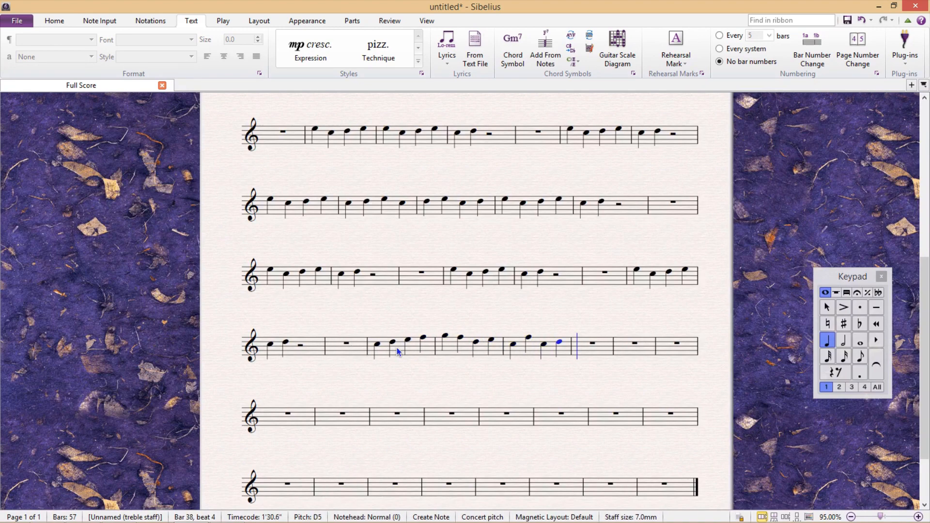
pyautogui.press('g')
pyautogui.press('e')
pyautogui.press('g')
pyautogui.press('f')
pyautogui.press('d')
pyautogui.press('c')
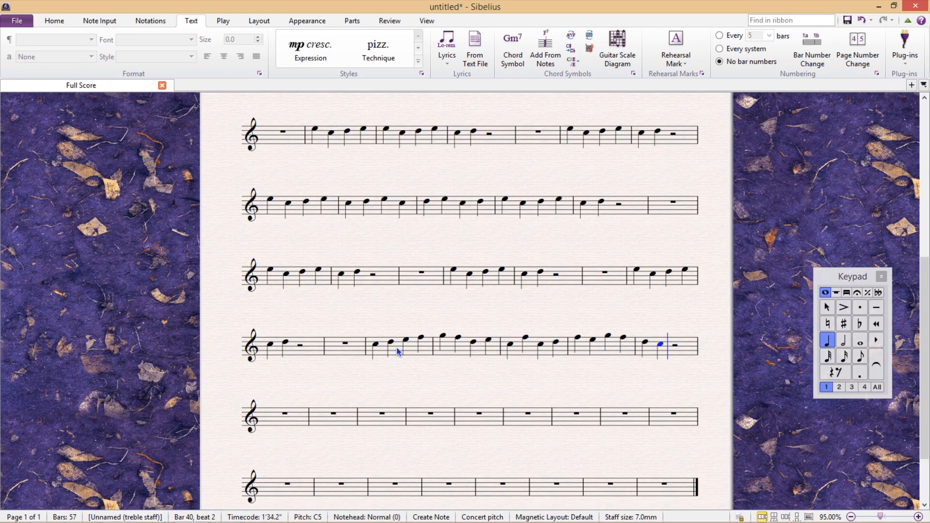